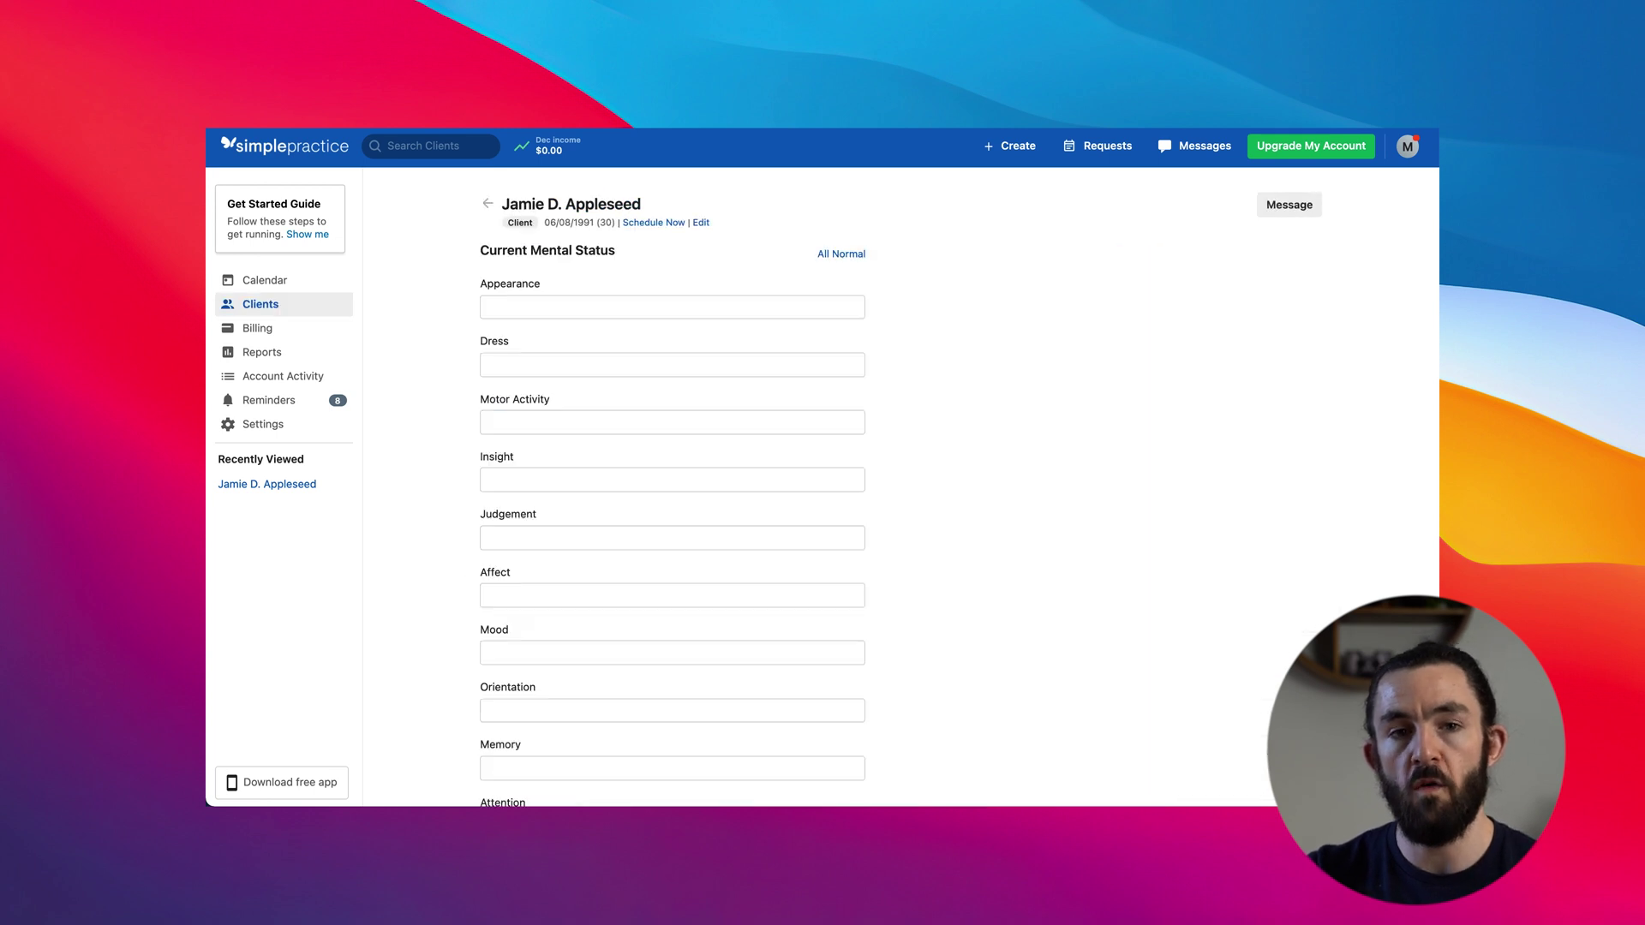
- Pull the Client details and Mental status exam tabs out into their own Chrome windows
{"action": "left_click", "coordinate": [740, 491]}
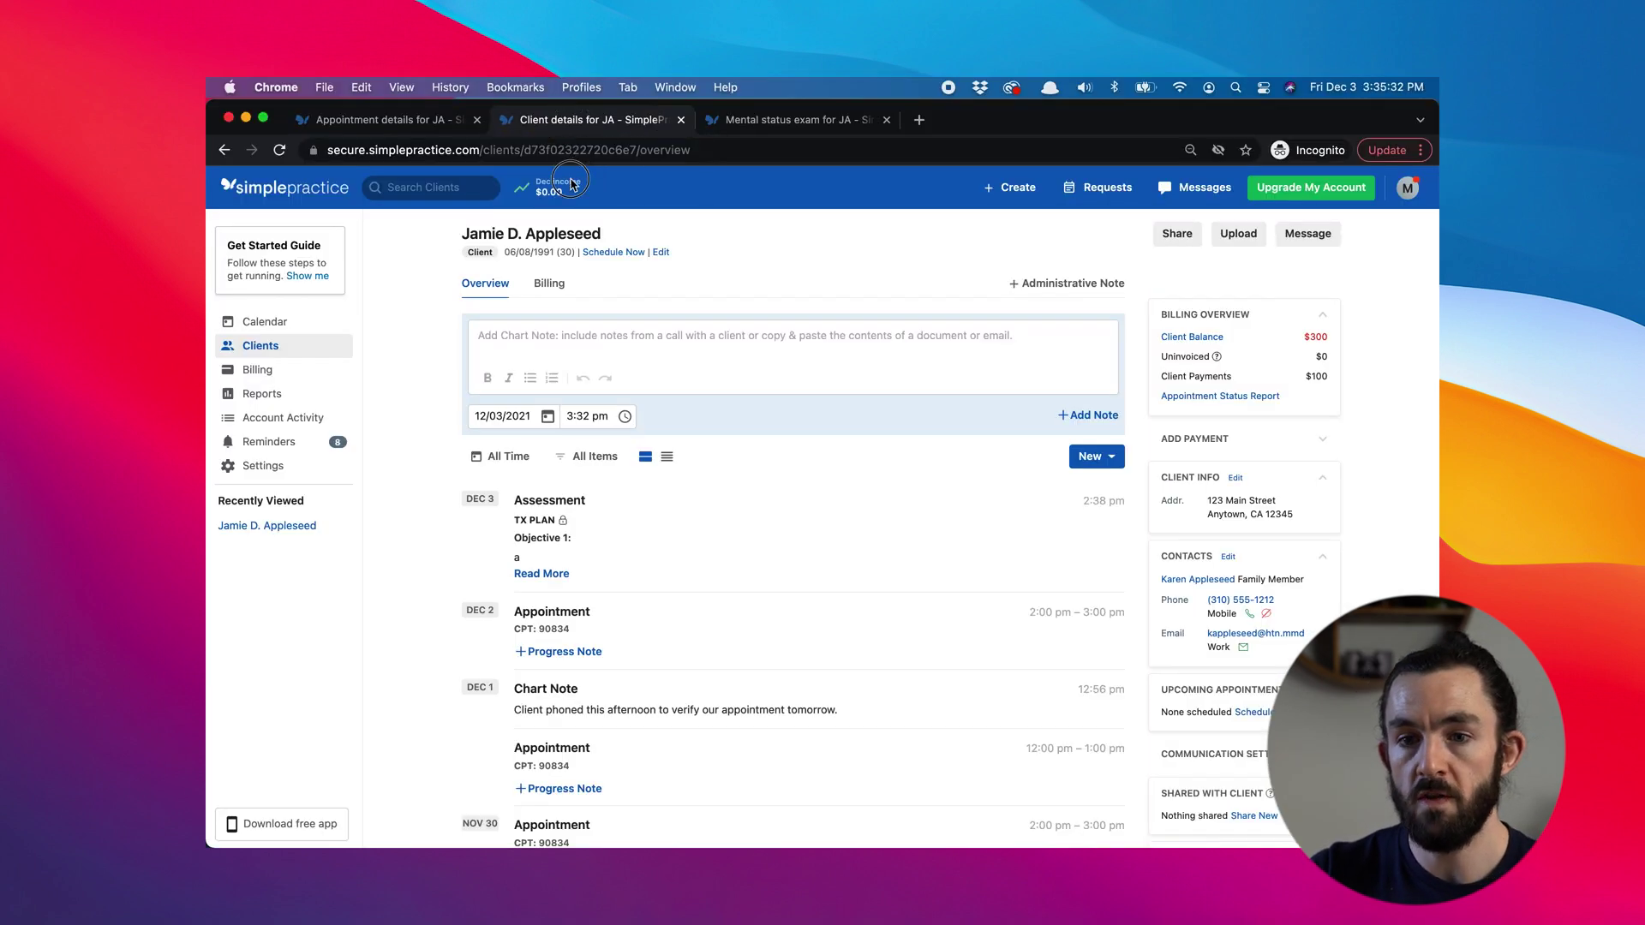
{"action": "left_click_drag", "start_coordinate": [591, 120], "coordinate": [389, 215]}
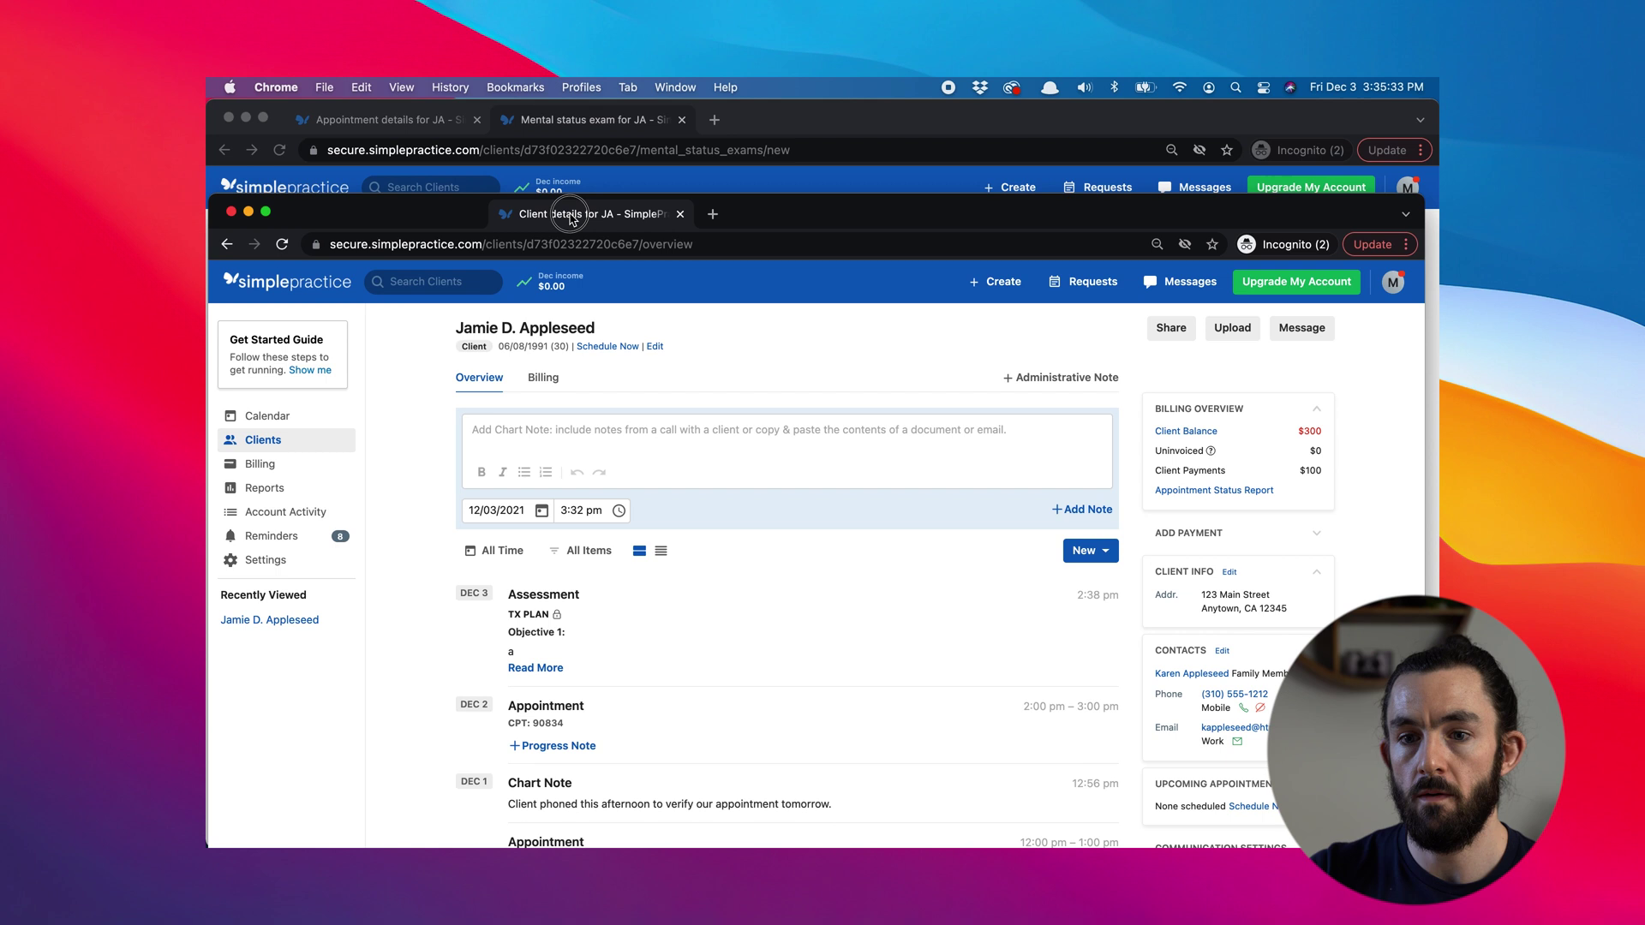
{"action": "left_click_drag", "start_coordinate": [575, 126], "coordinate": [648, 221]}
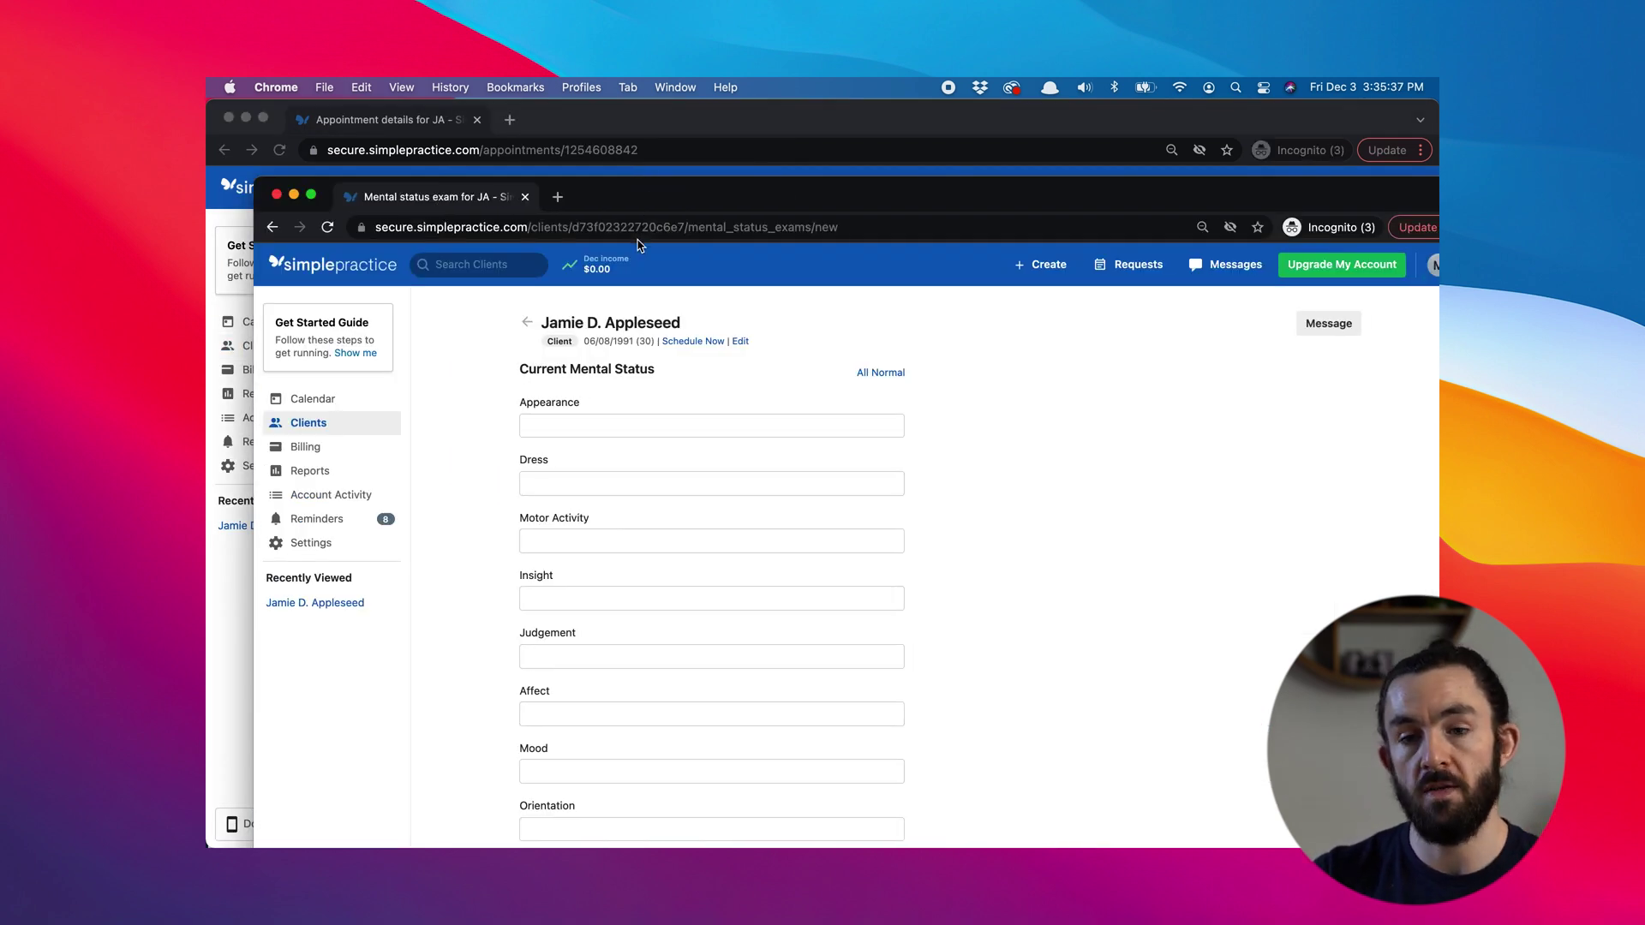
- Move the exam window aside and raise the appointment's progress note window
{"action": "left_click_drag", "start_coordinate": [622, 205], "coordinate": [815, 185]}
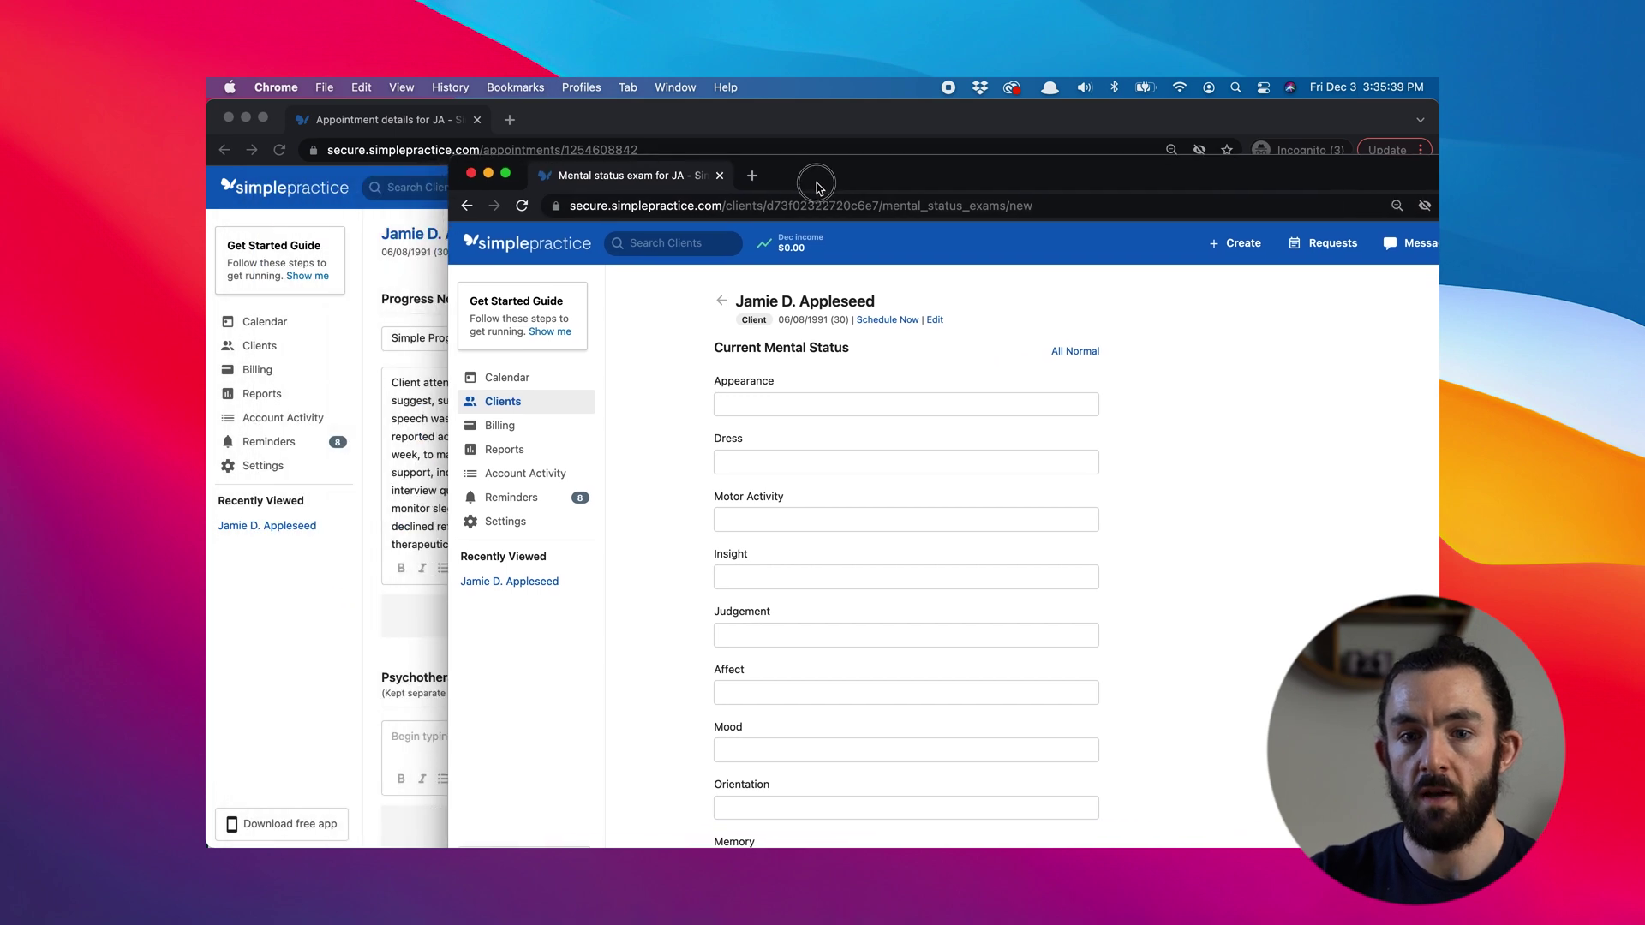
{"action": "left_click", "coordinate": [324, 128]}
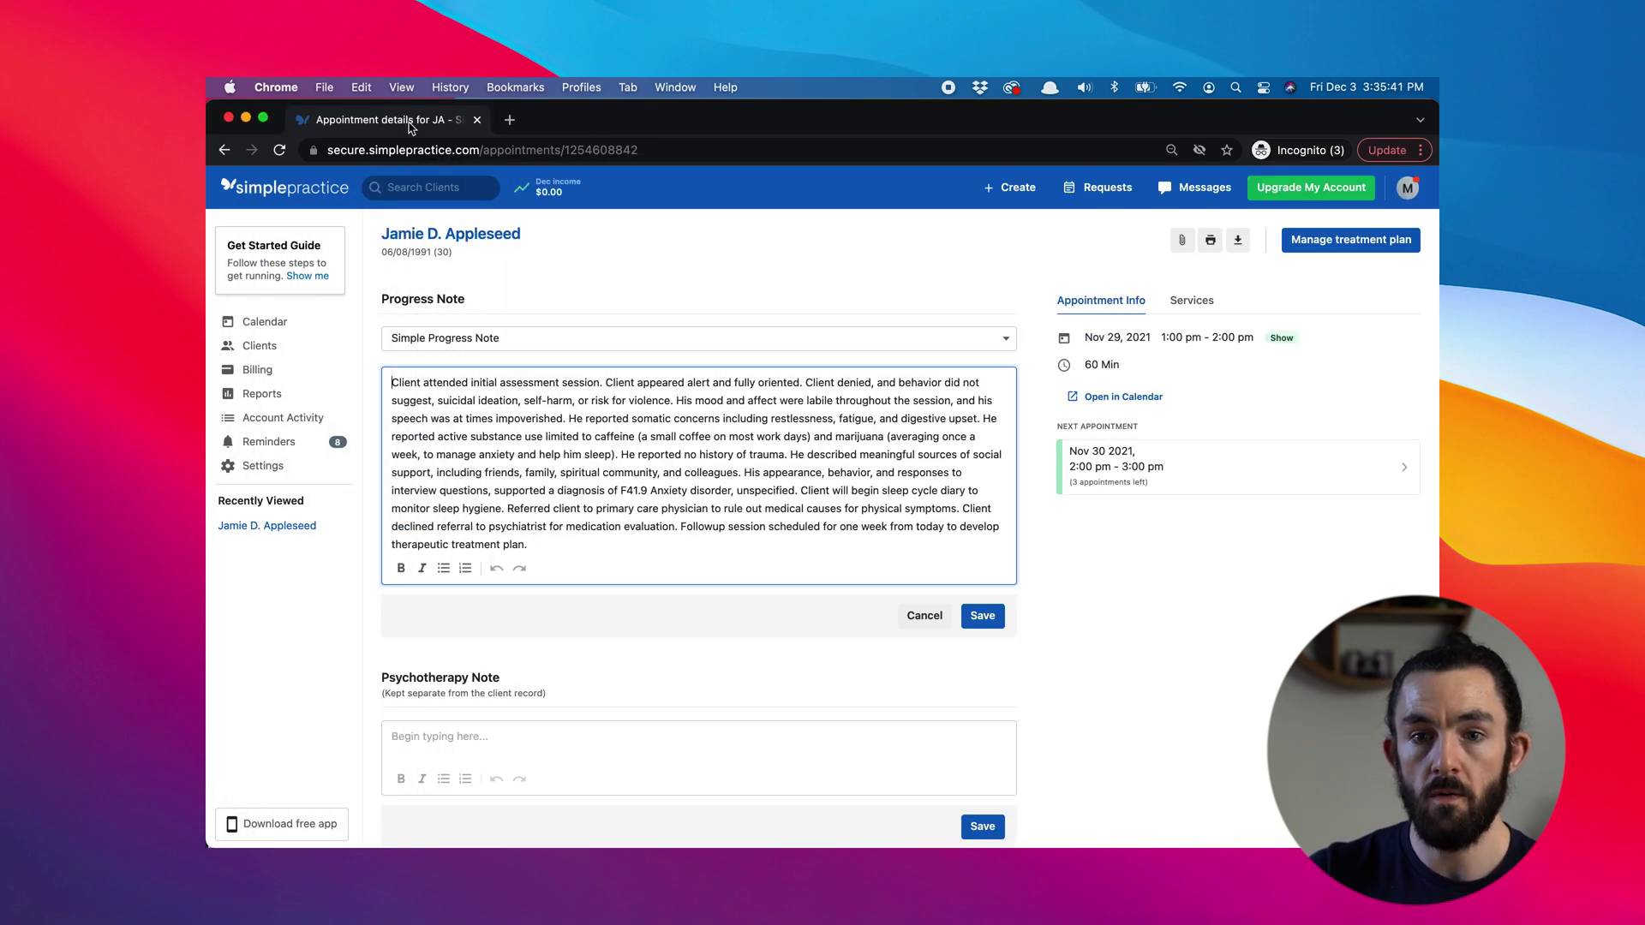
{"action": "mouse_move", "coordinate": [260, 123]}
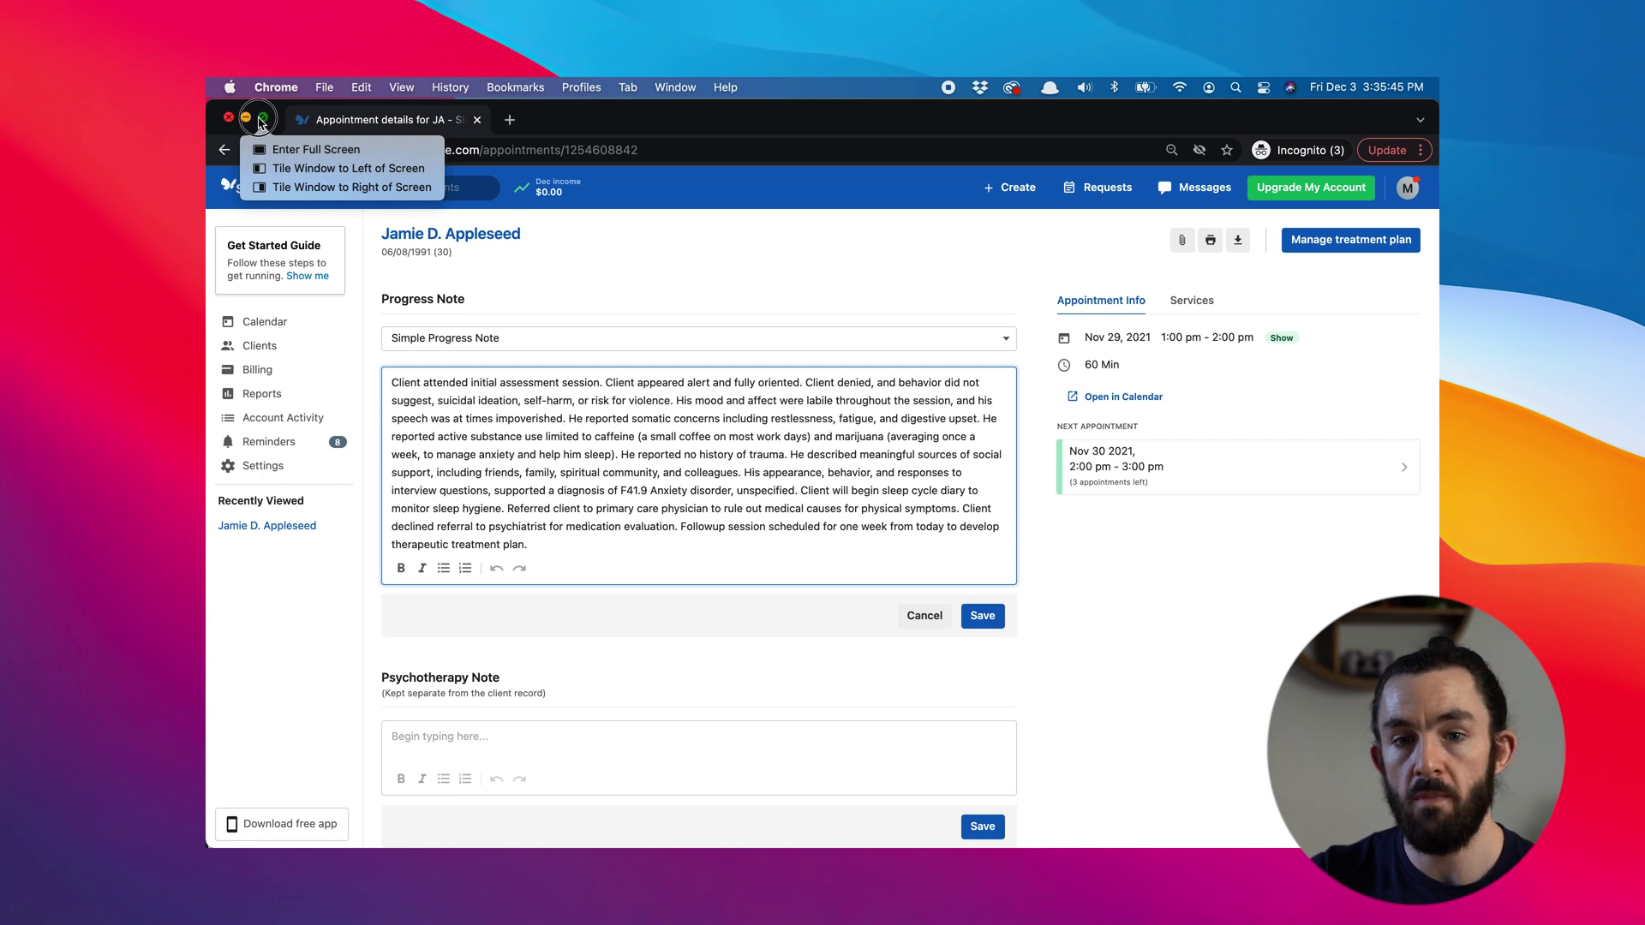
- Tile the progress note beside the mental status exam, then client details beside the Word screening document
{"action": "left_click", "coordinate": [279, 168]}
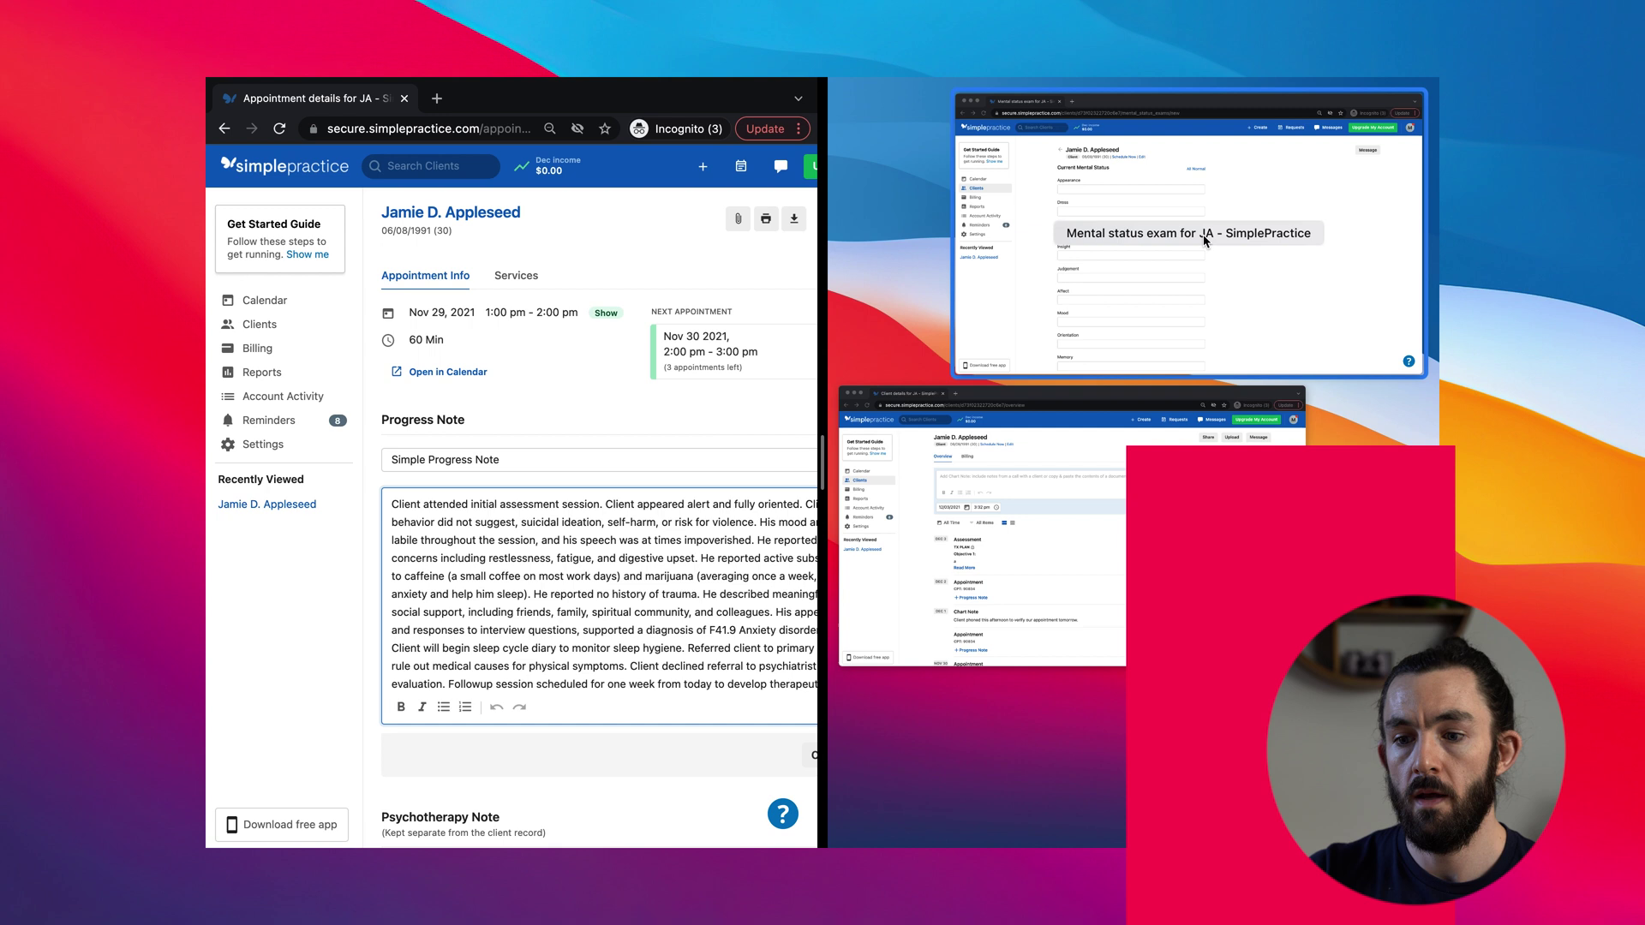
{"action": "left_click", "coordinate": [1204, 240]}
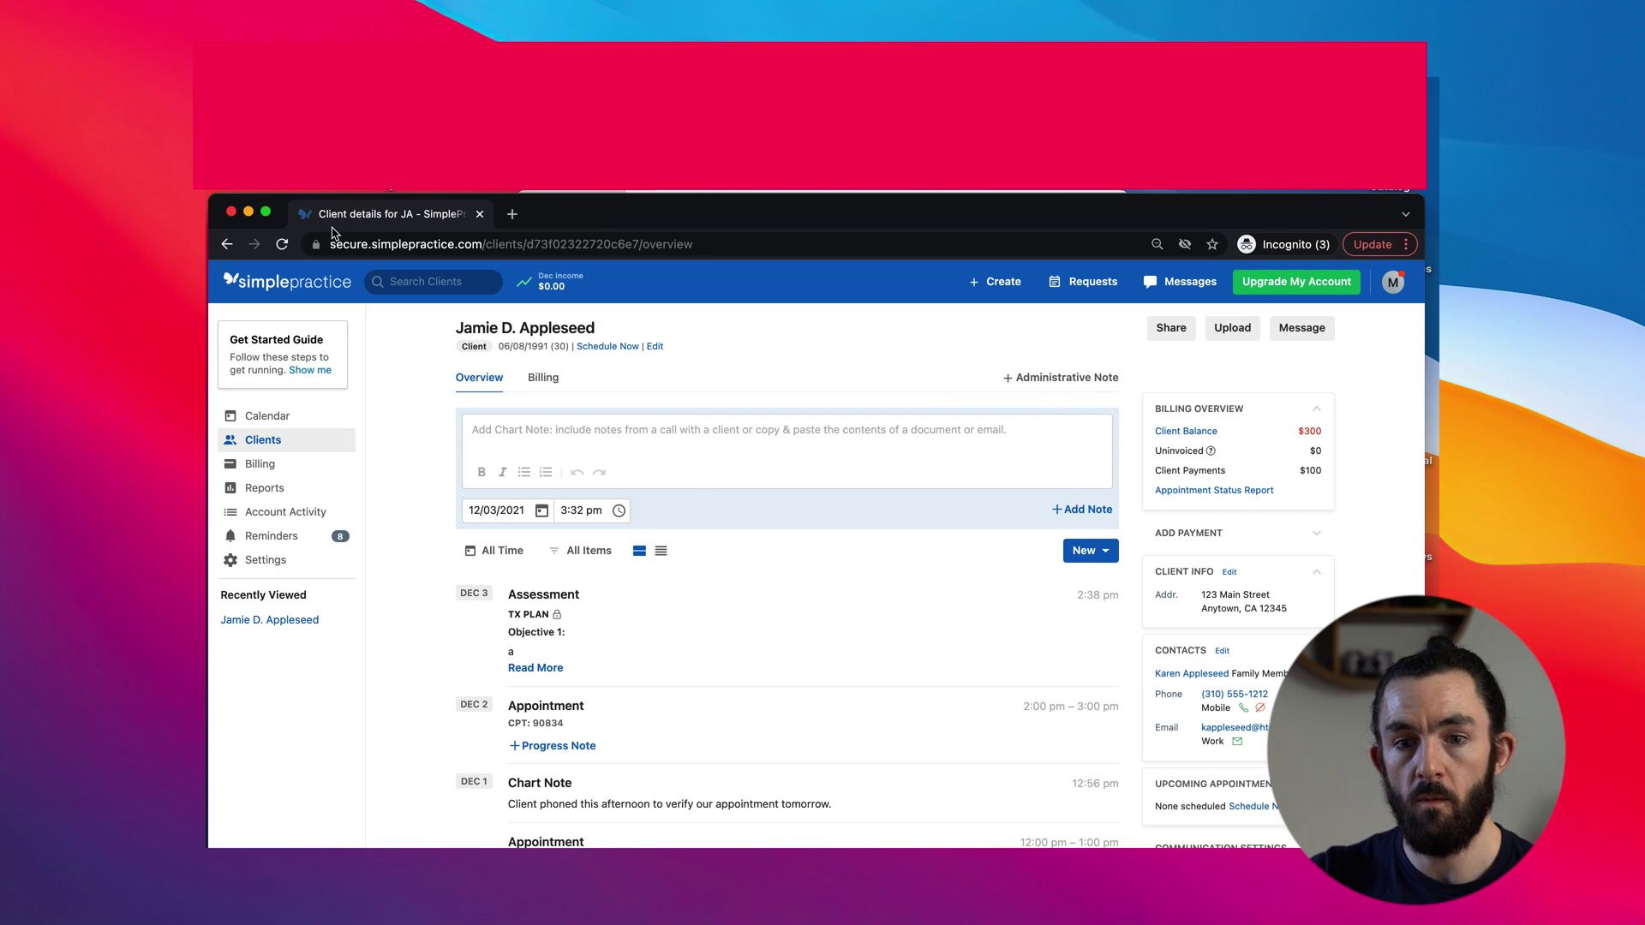
{"action": "mouse_move", "coordinate": [266, 215]}
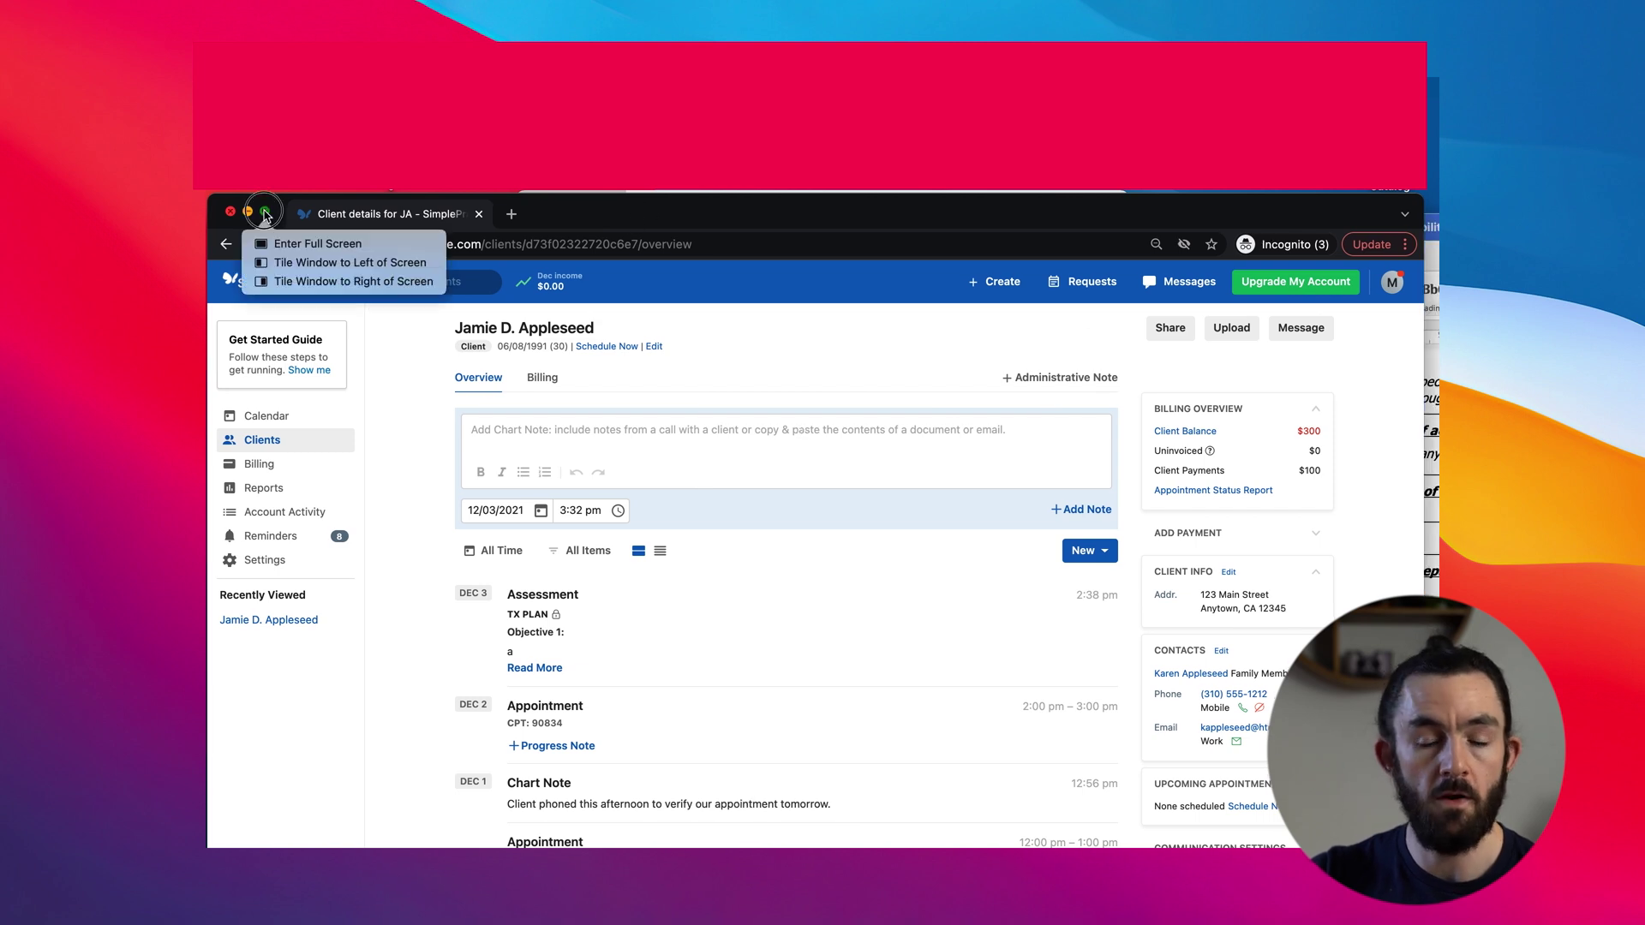
{"action": "left_click", "coordinate": [274, 254]}
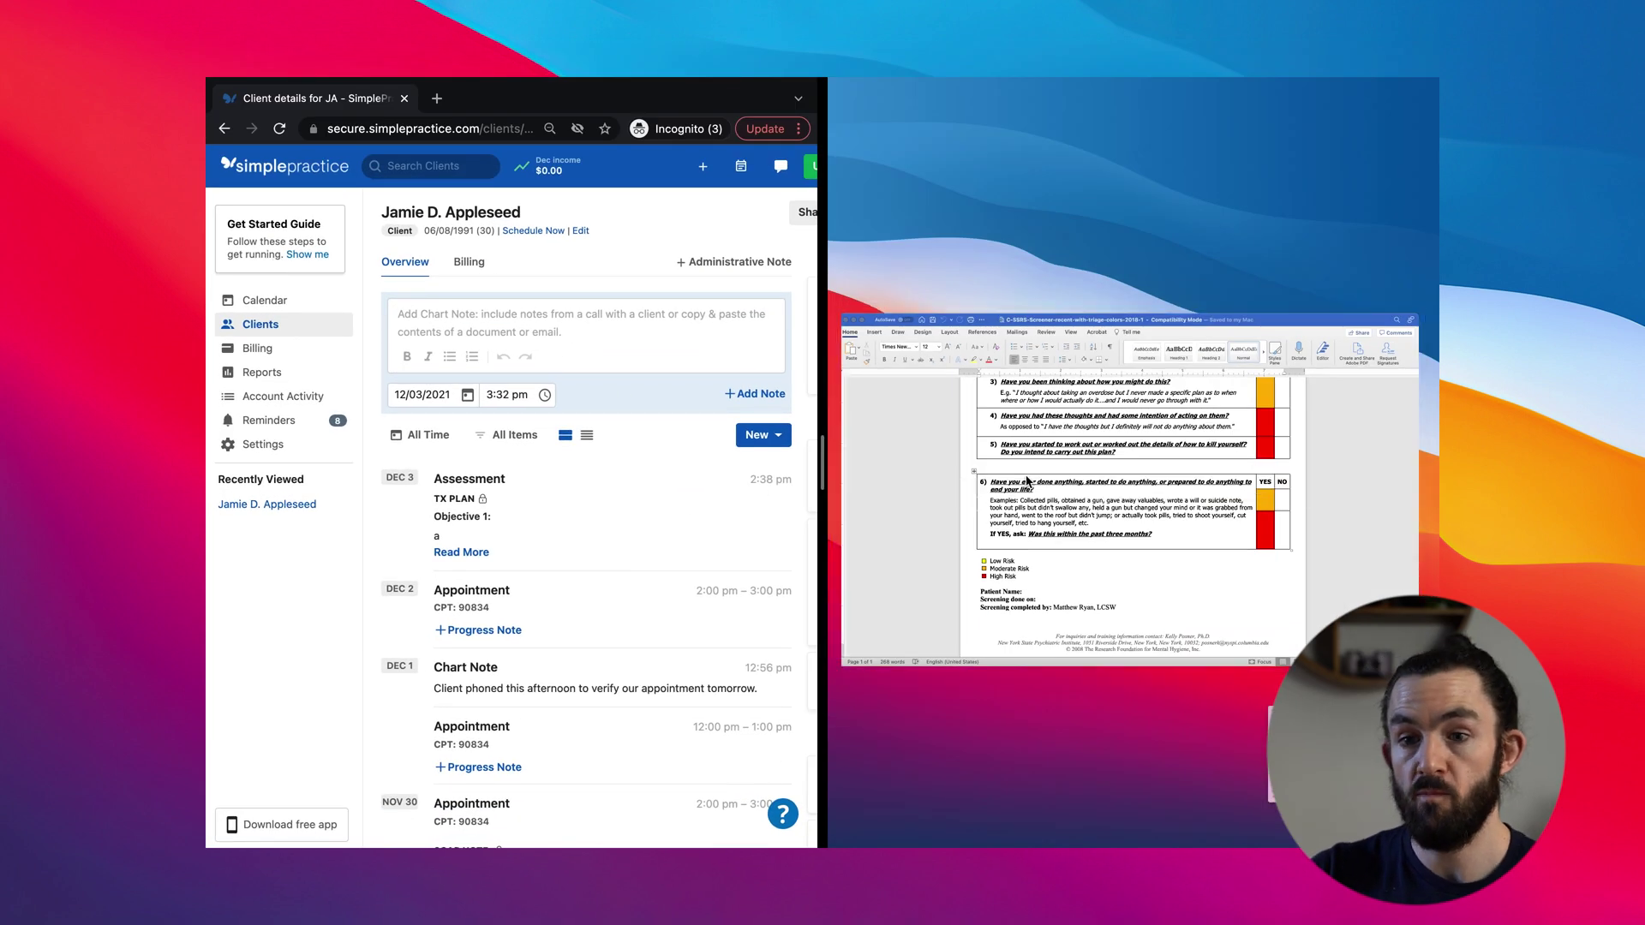
{"action": "left_click", "coordinate": [1026, 481]}
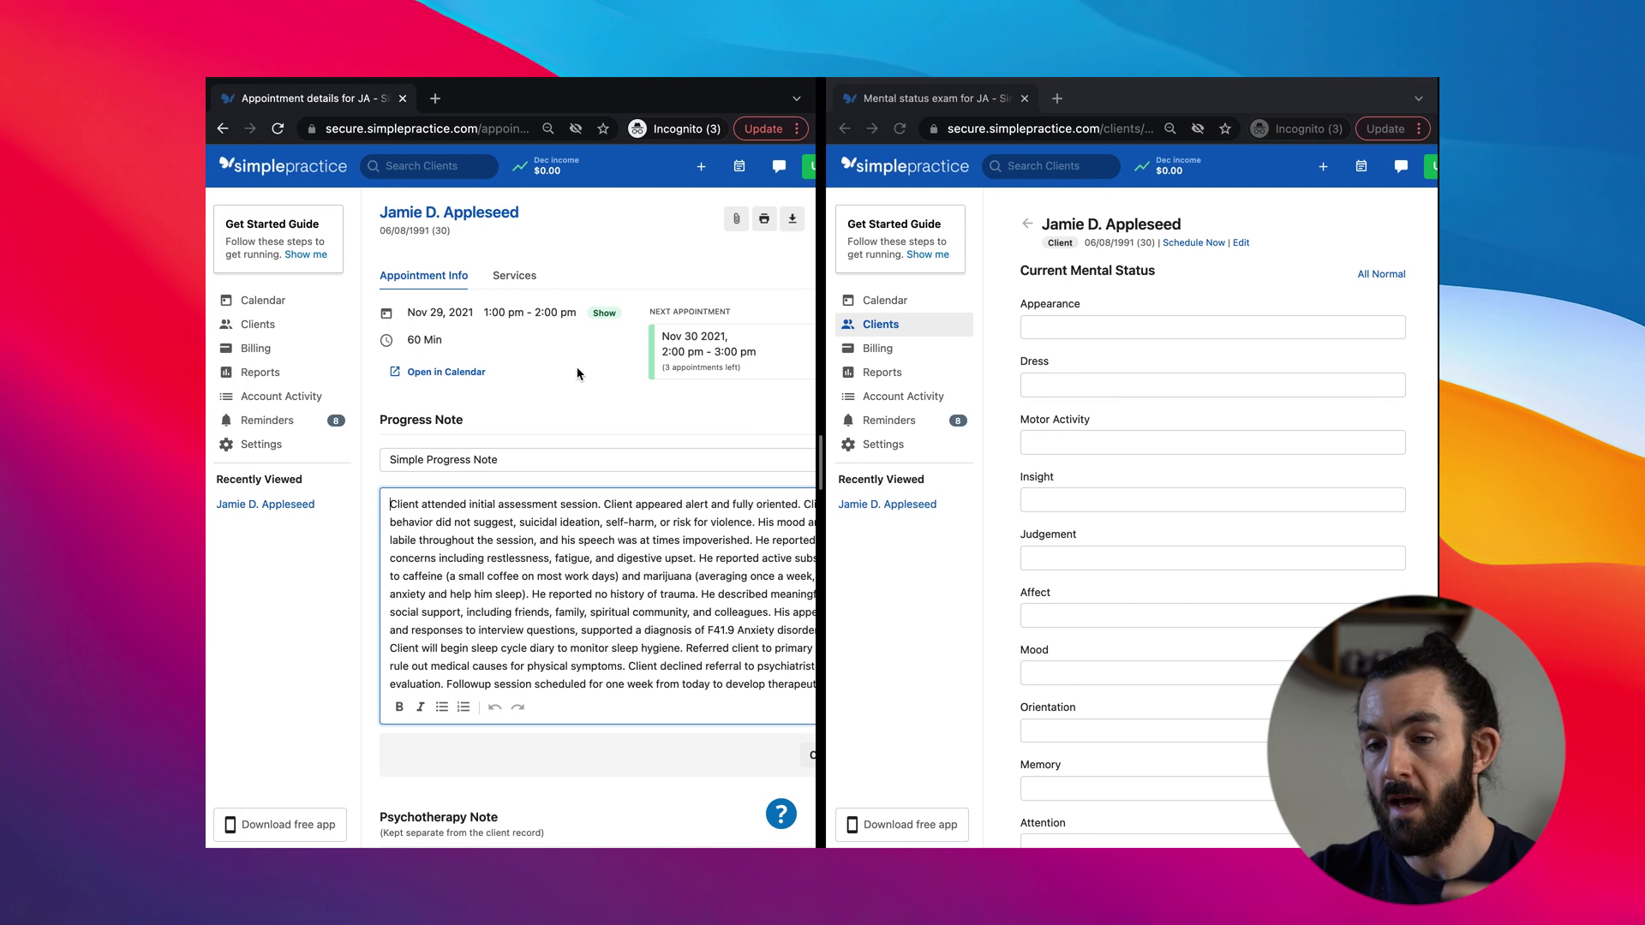
- Replace the Objective Findings text with '90834 GT Psychotherapy, 45min' copied from Notion
{"action": "key", "text": "super+grave"}
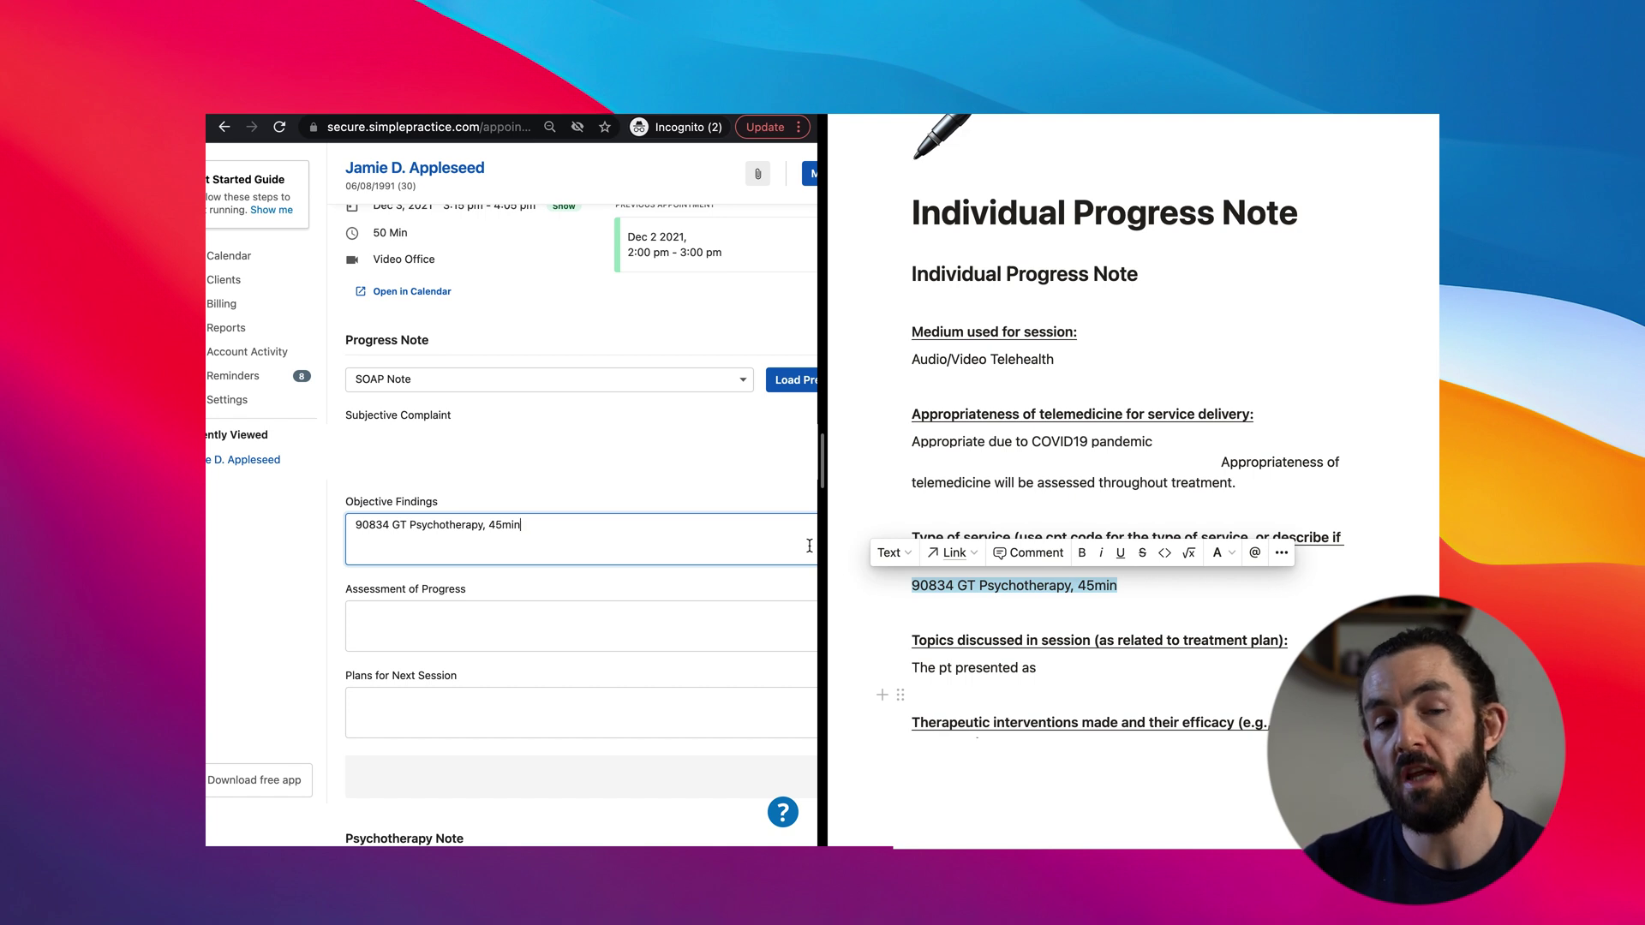
{"action": "left_click", "coordinate": [1330, 300]}
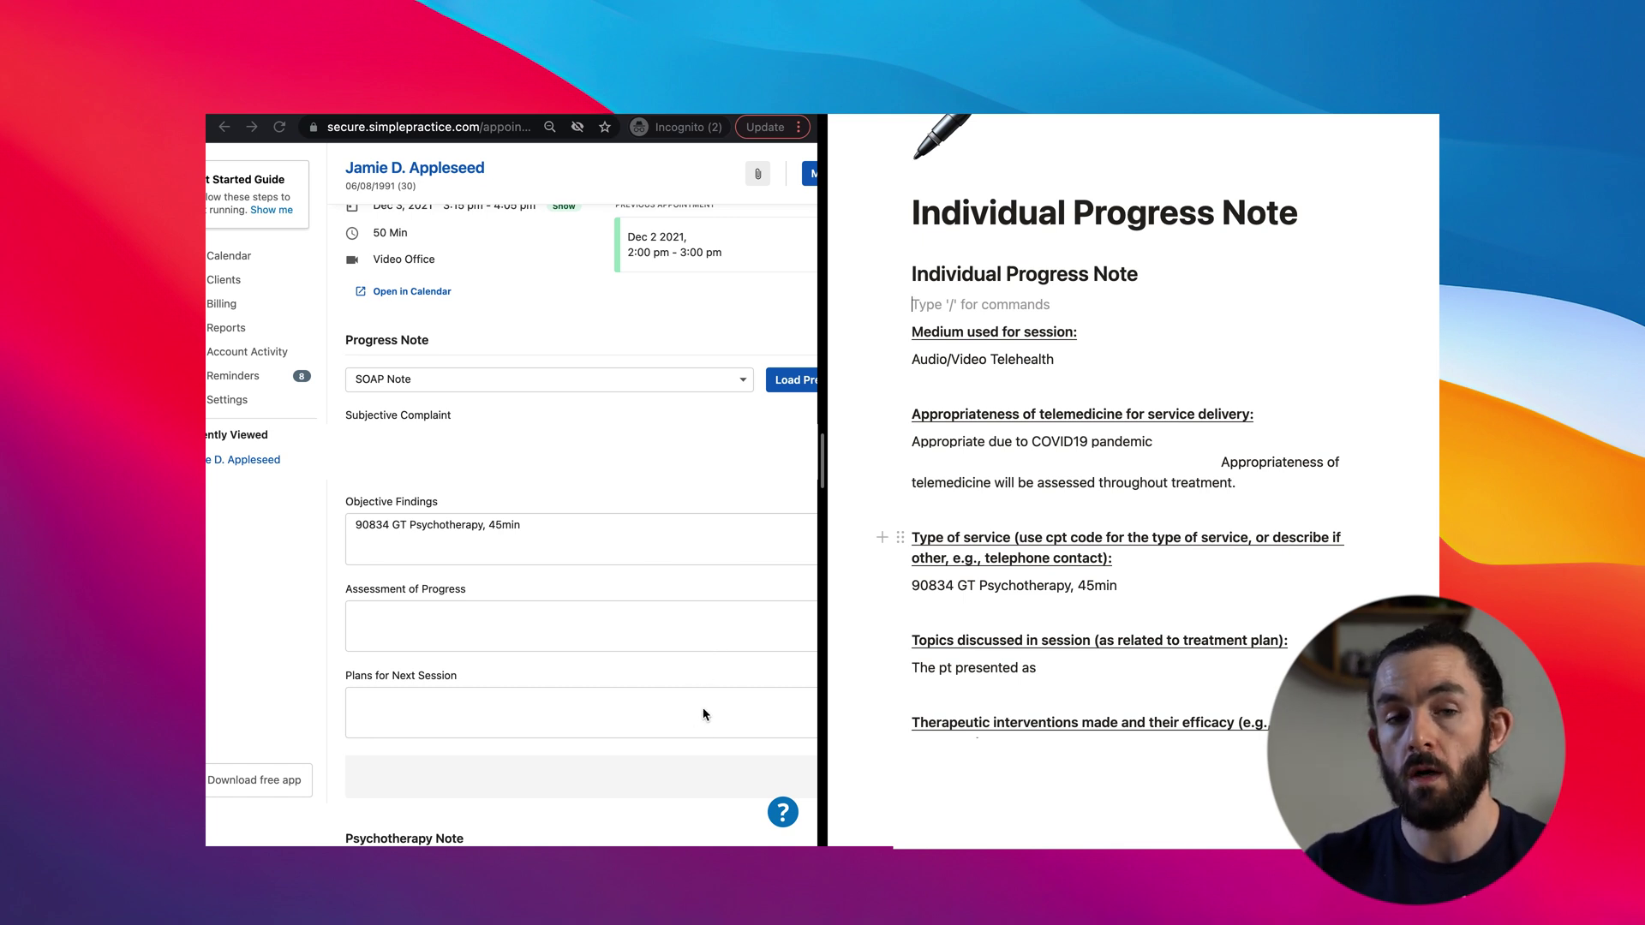
{"action": "left_click", "coordinate": [512, 512]}
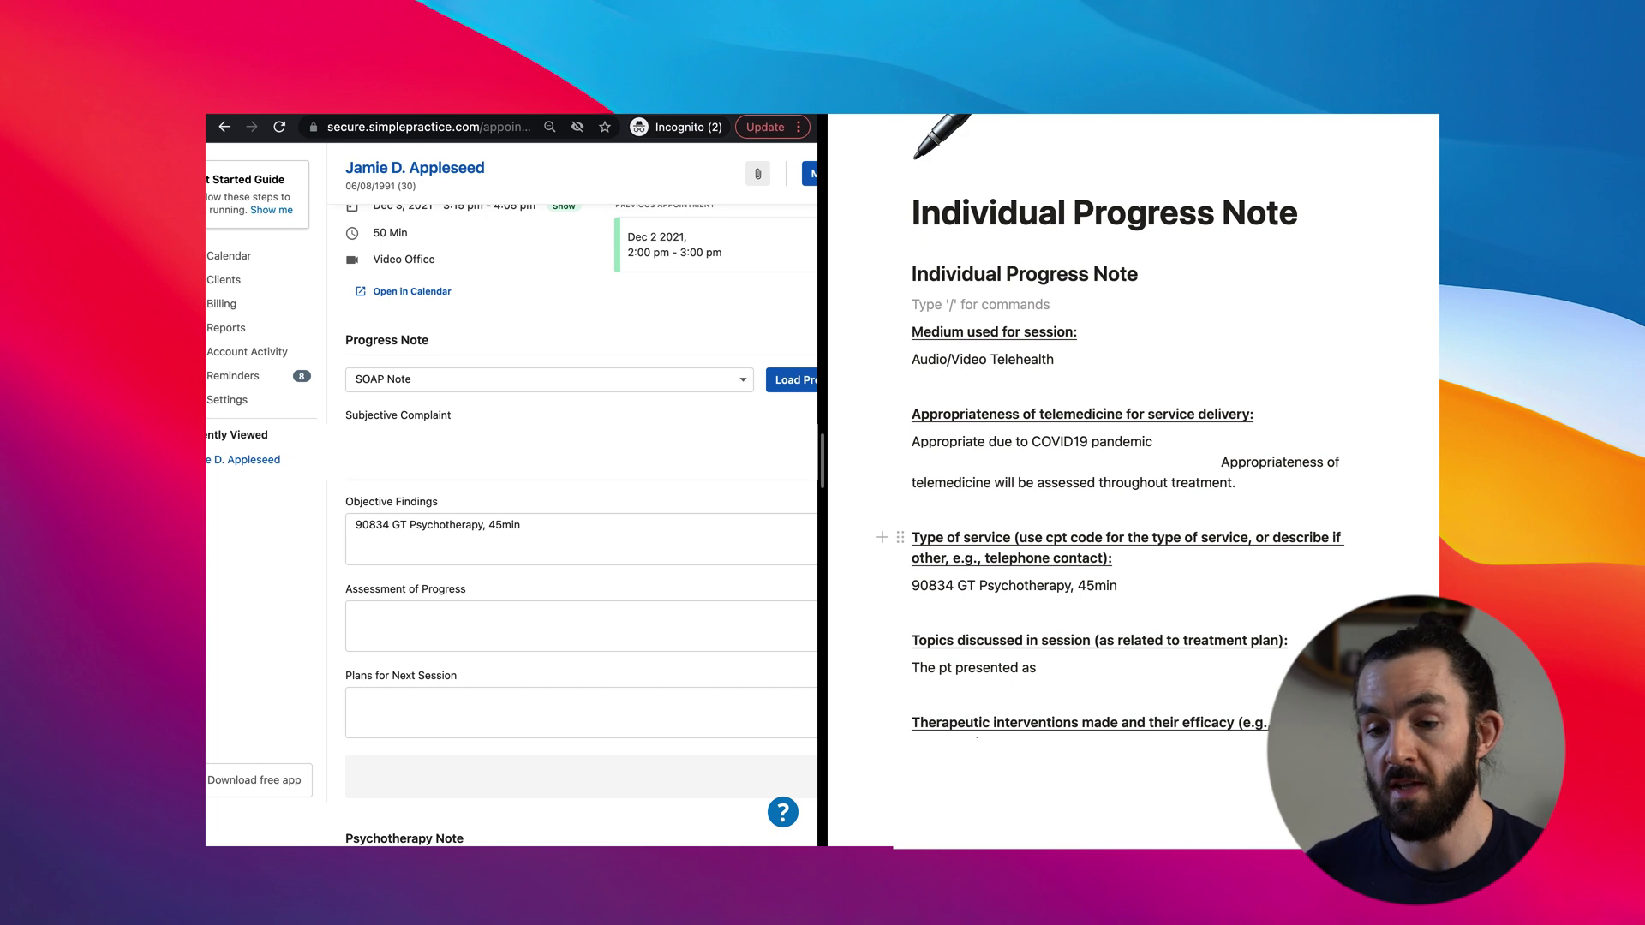
{"action": "triple_click", "coordinate": [468, 524]}
{"action": "key", "text": "super+c"}
{"action": "key", "text": "BackSpace"}
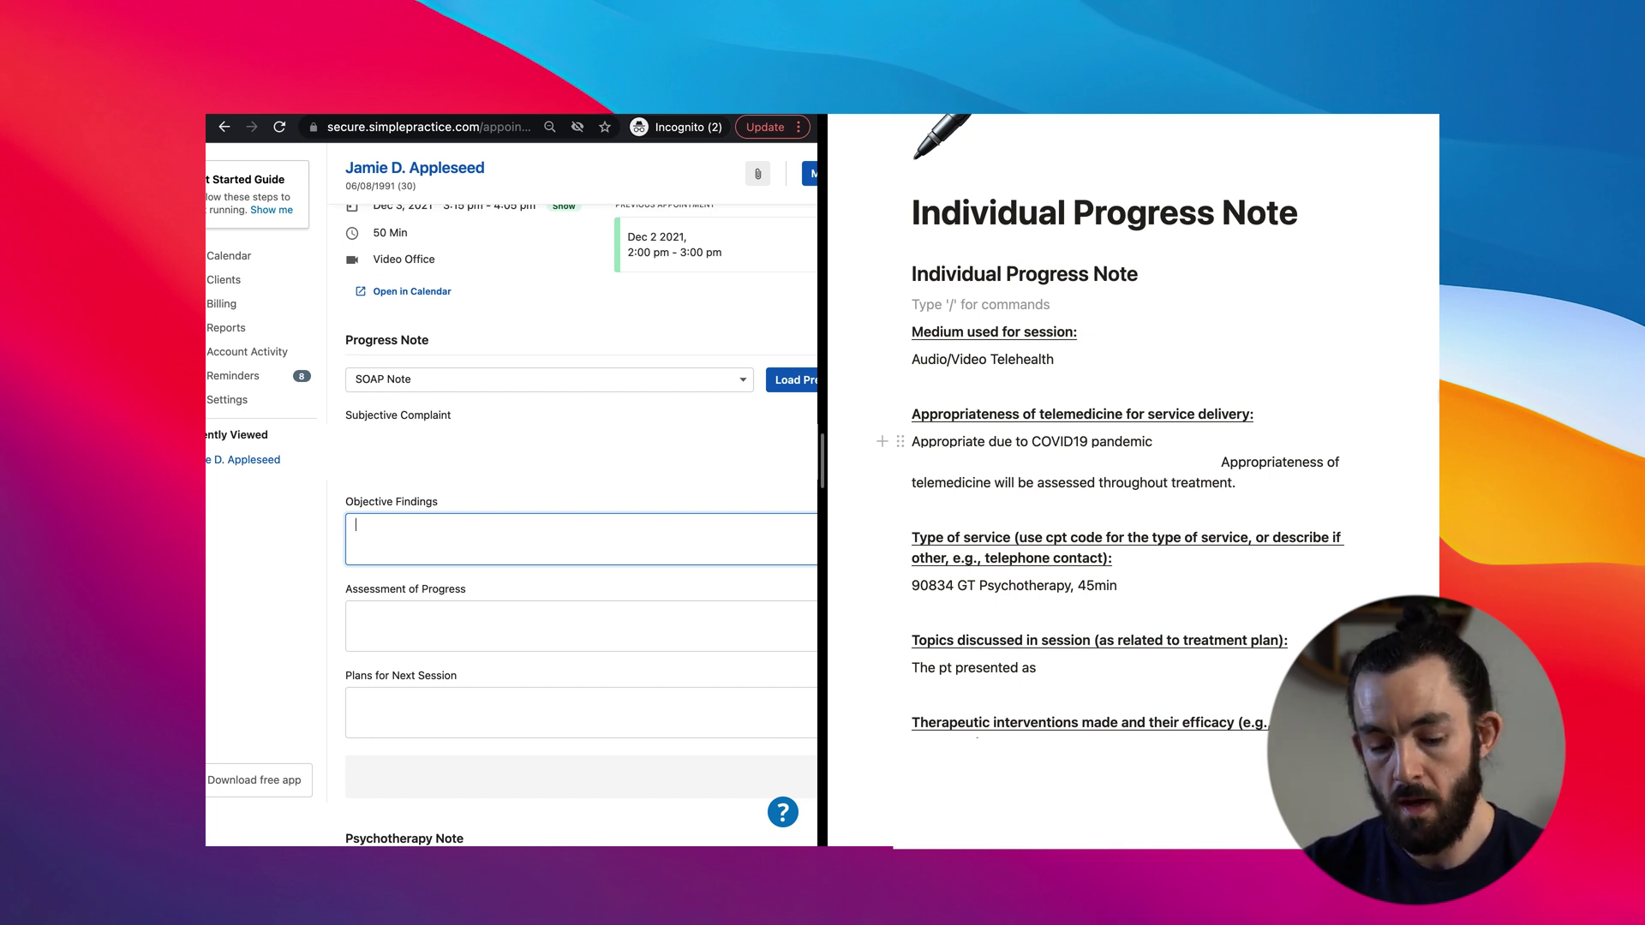
{"action": "key", "text": "super+v"}
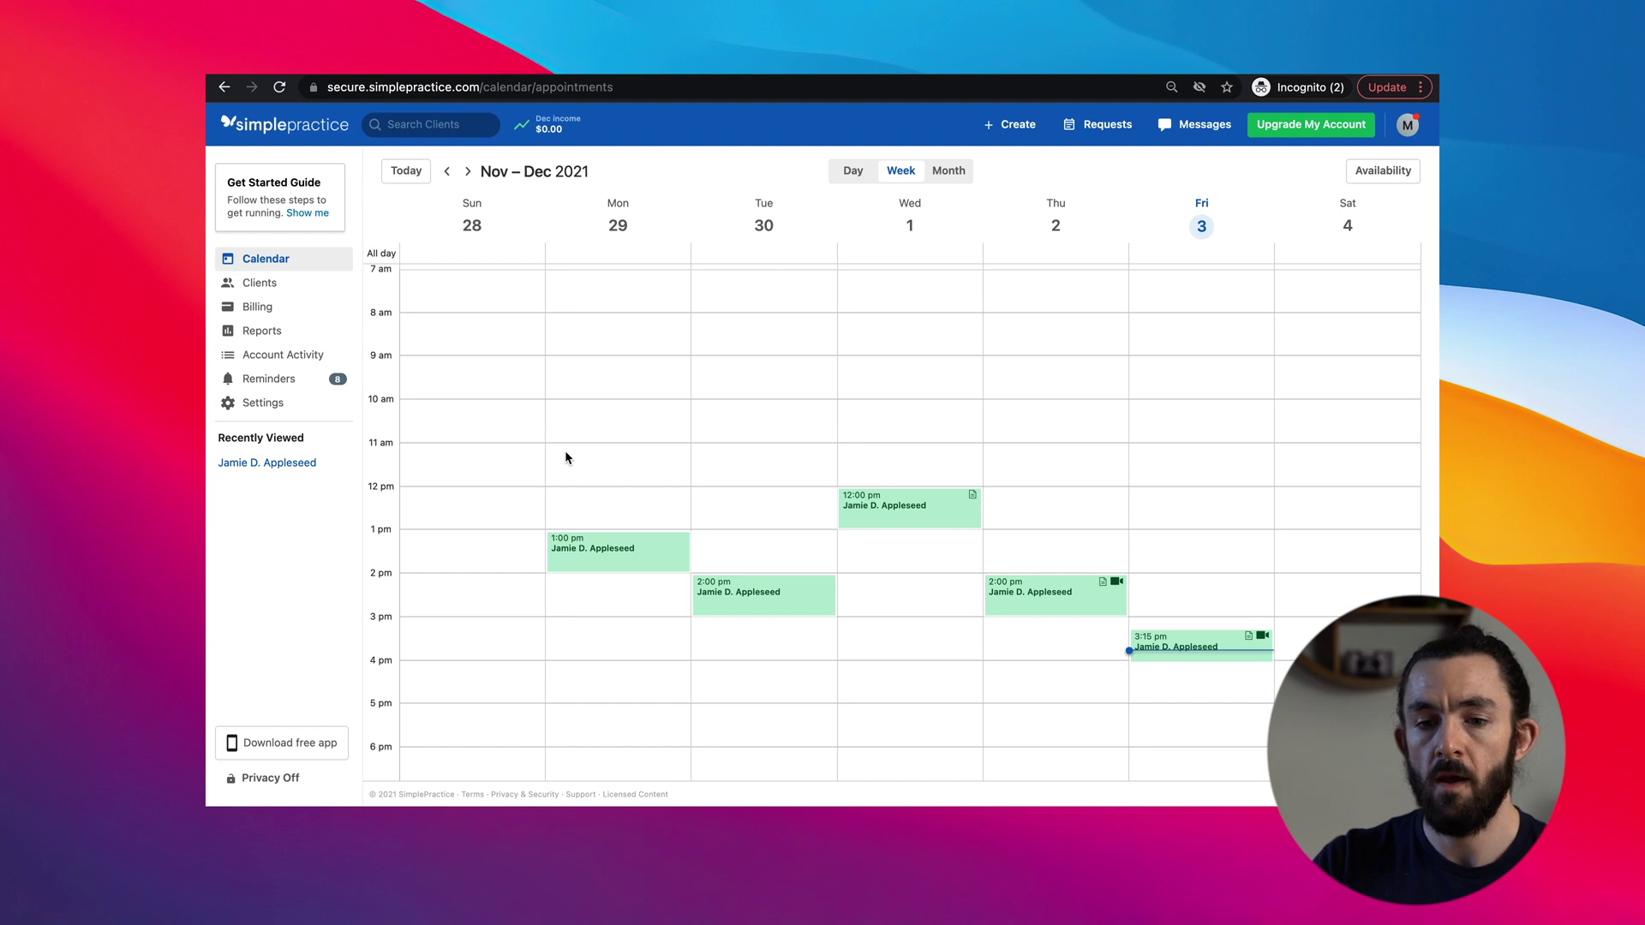
- Open a New Appointment form in the Monday 29 November 11:00 am calendar slot
{"action": "left_click", "coordinate": [565, 456]}
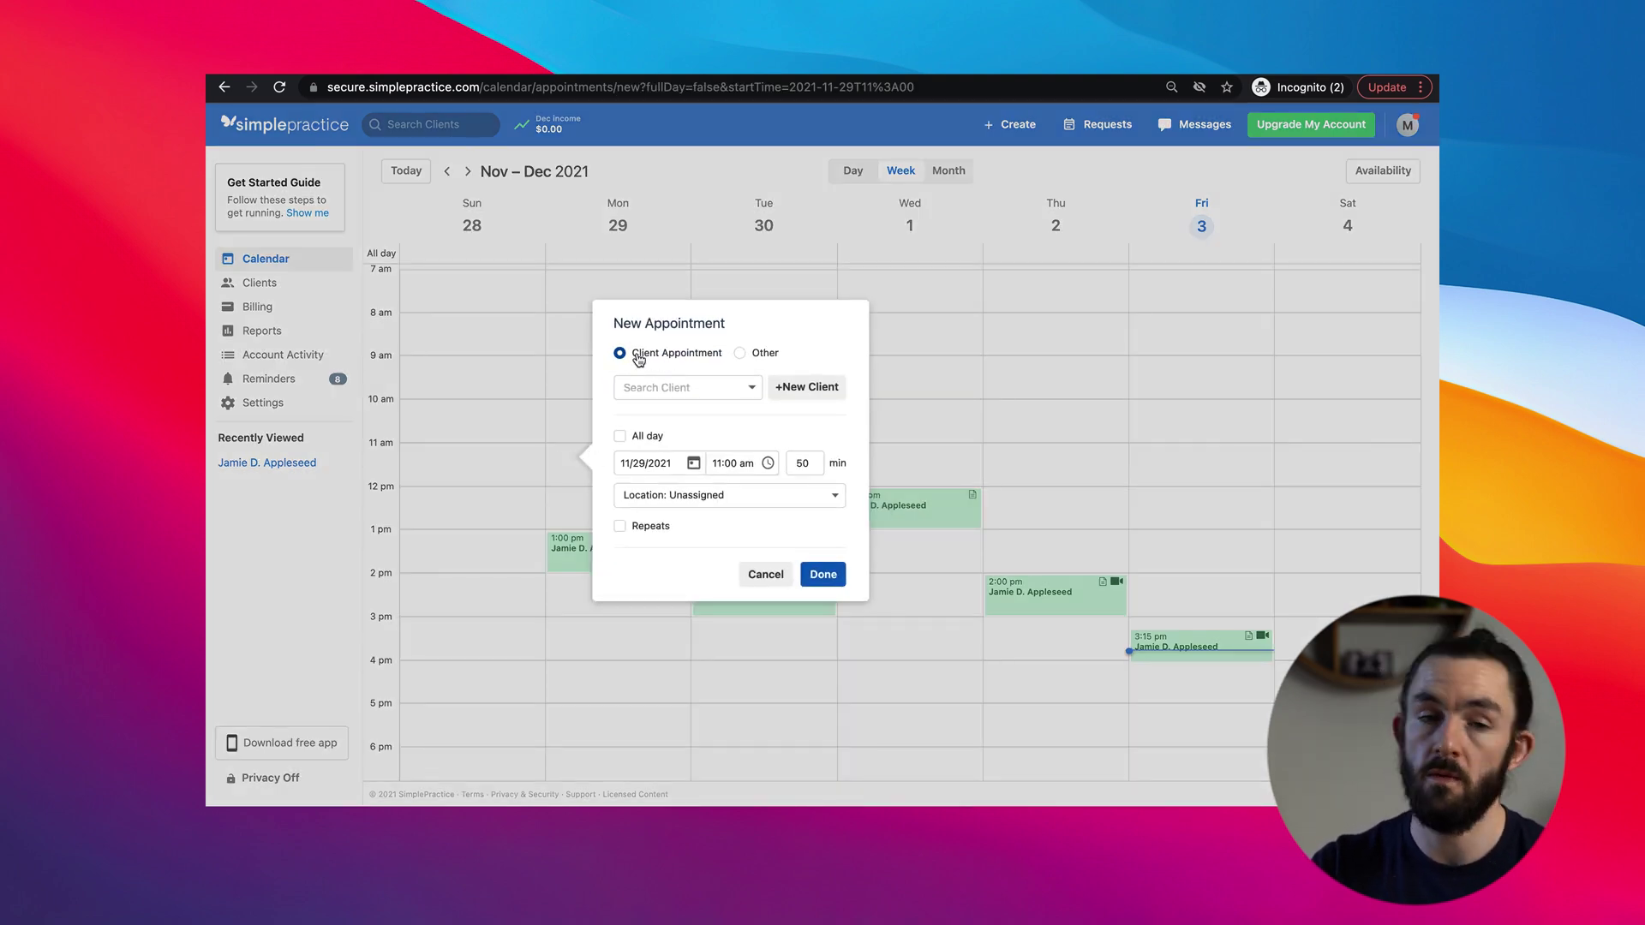
- Create a non-client 'Tx plan' event at 9:00 am for 60 minutes, location Unassigned
{"action": "left_click", "coordinate": [739, 353]}
{"action": "left_click", "coordinate": [678, 395]}
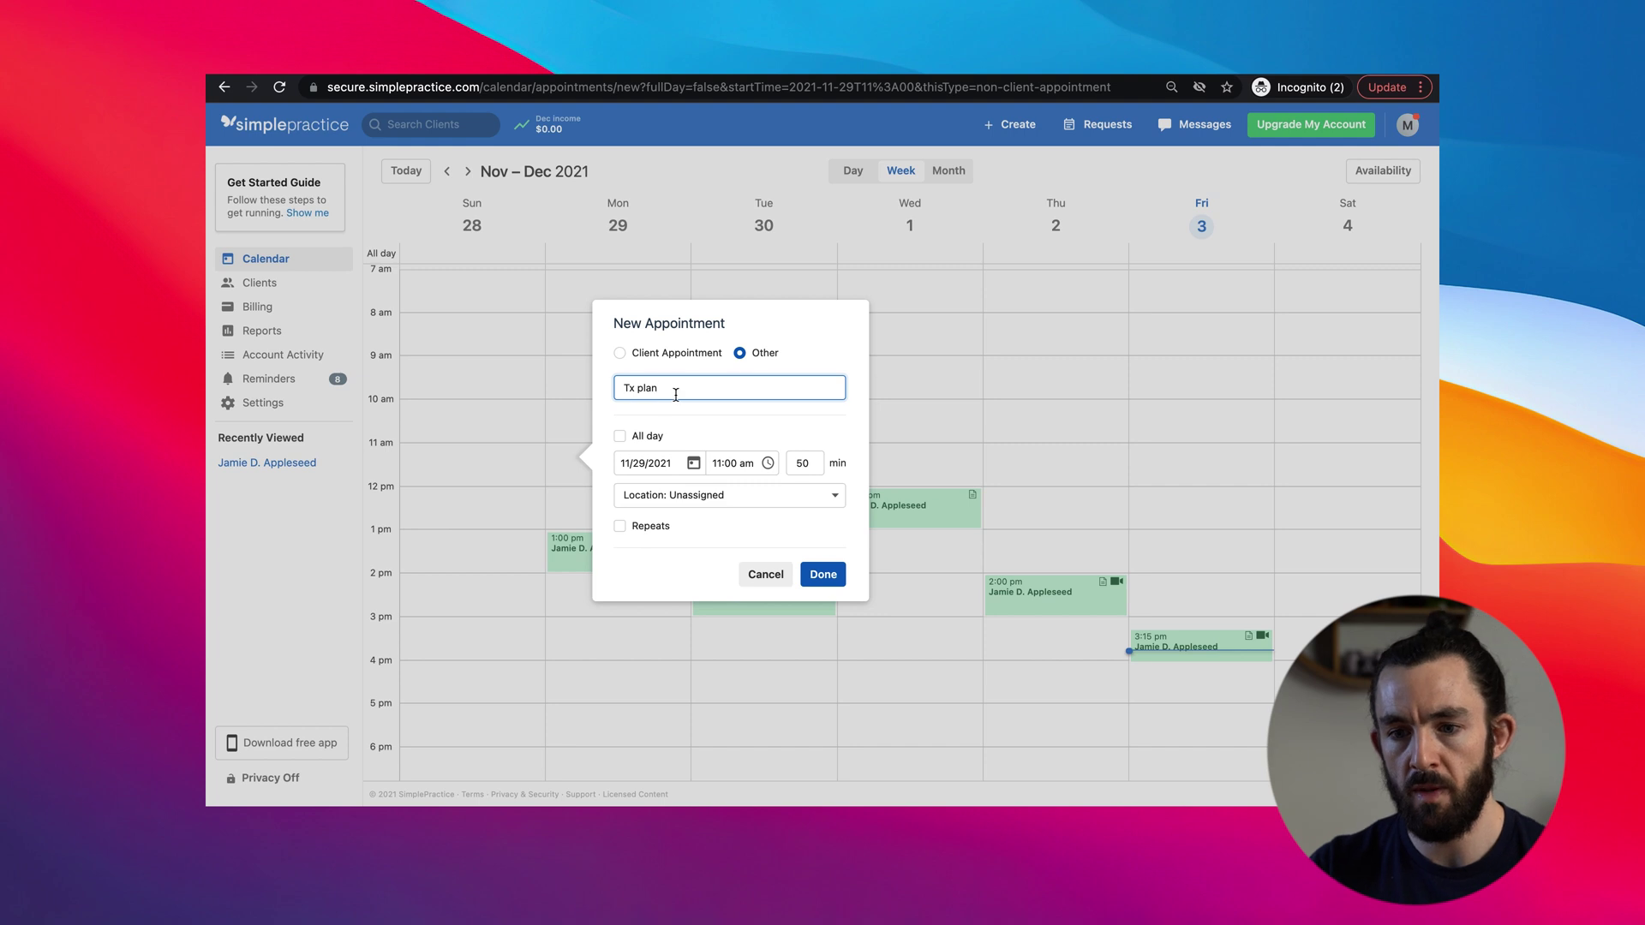
{"action": "left_click", "coordinate": [737, 462]}
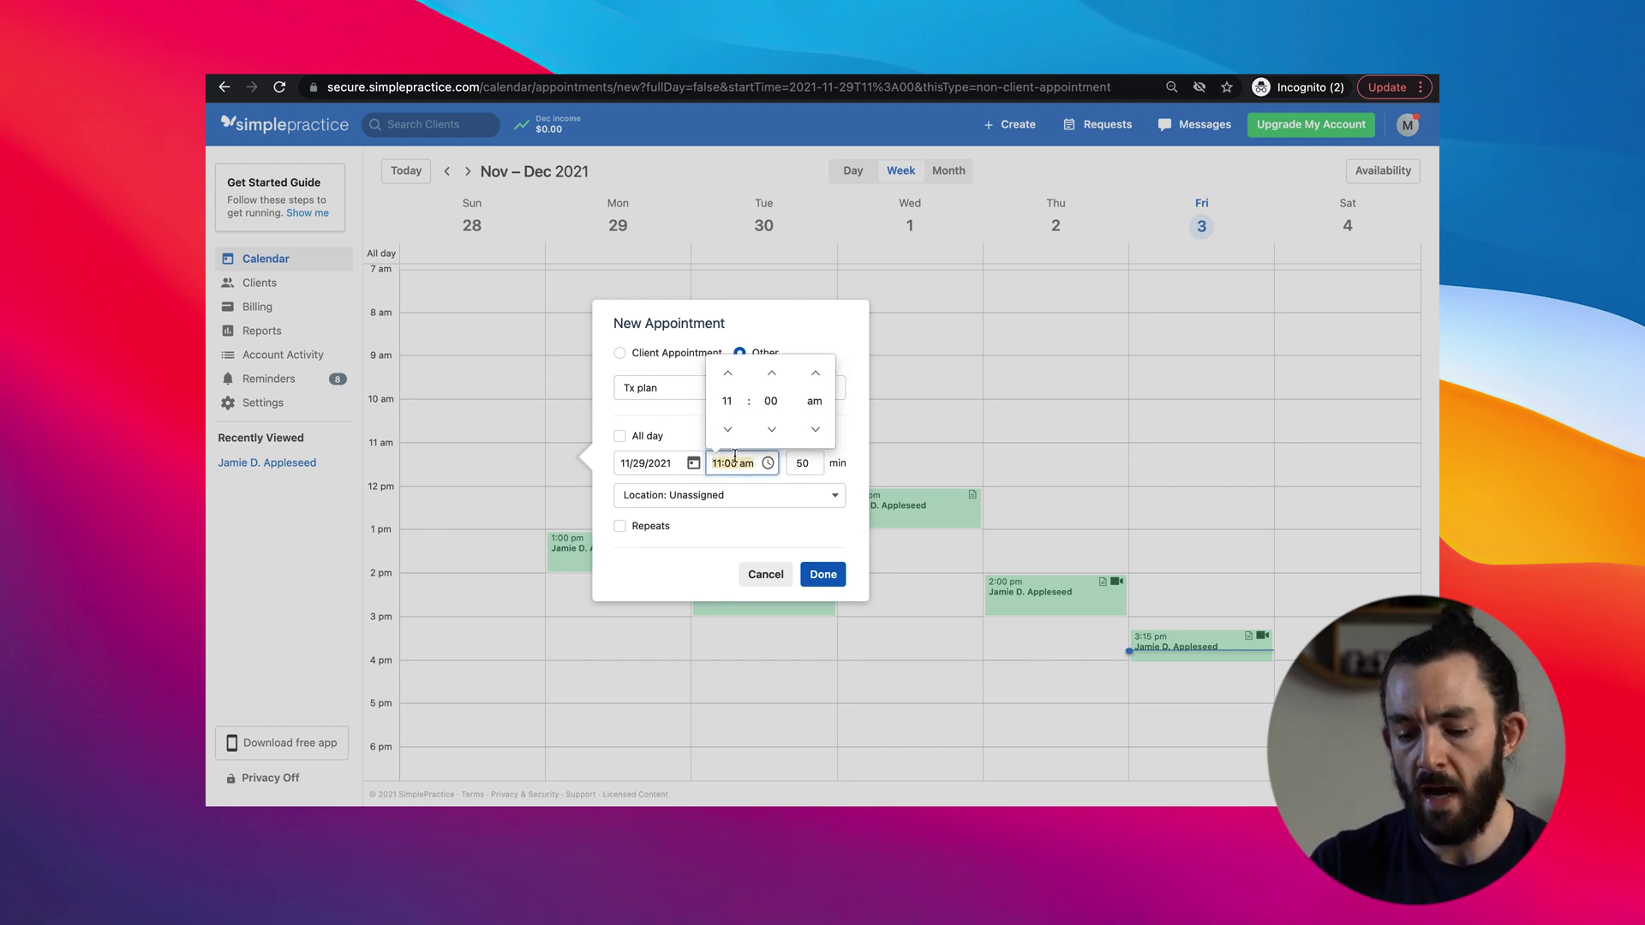
{"action": "key", "text": "Tab"}
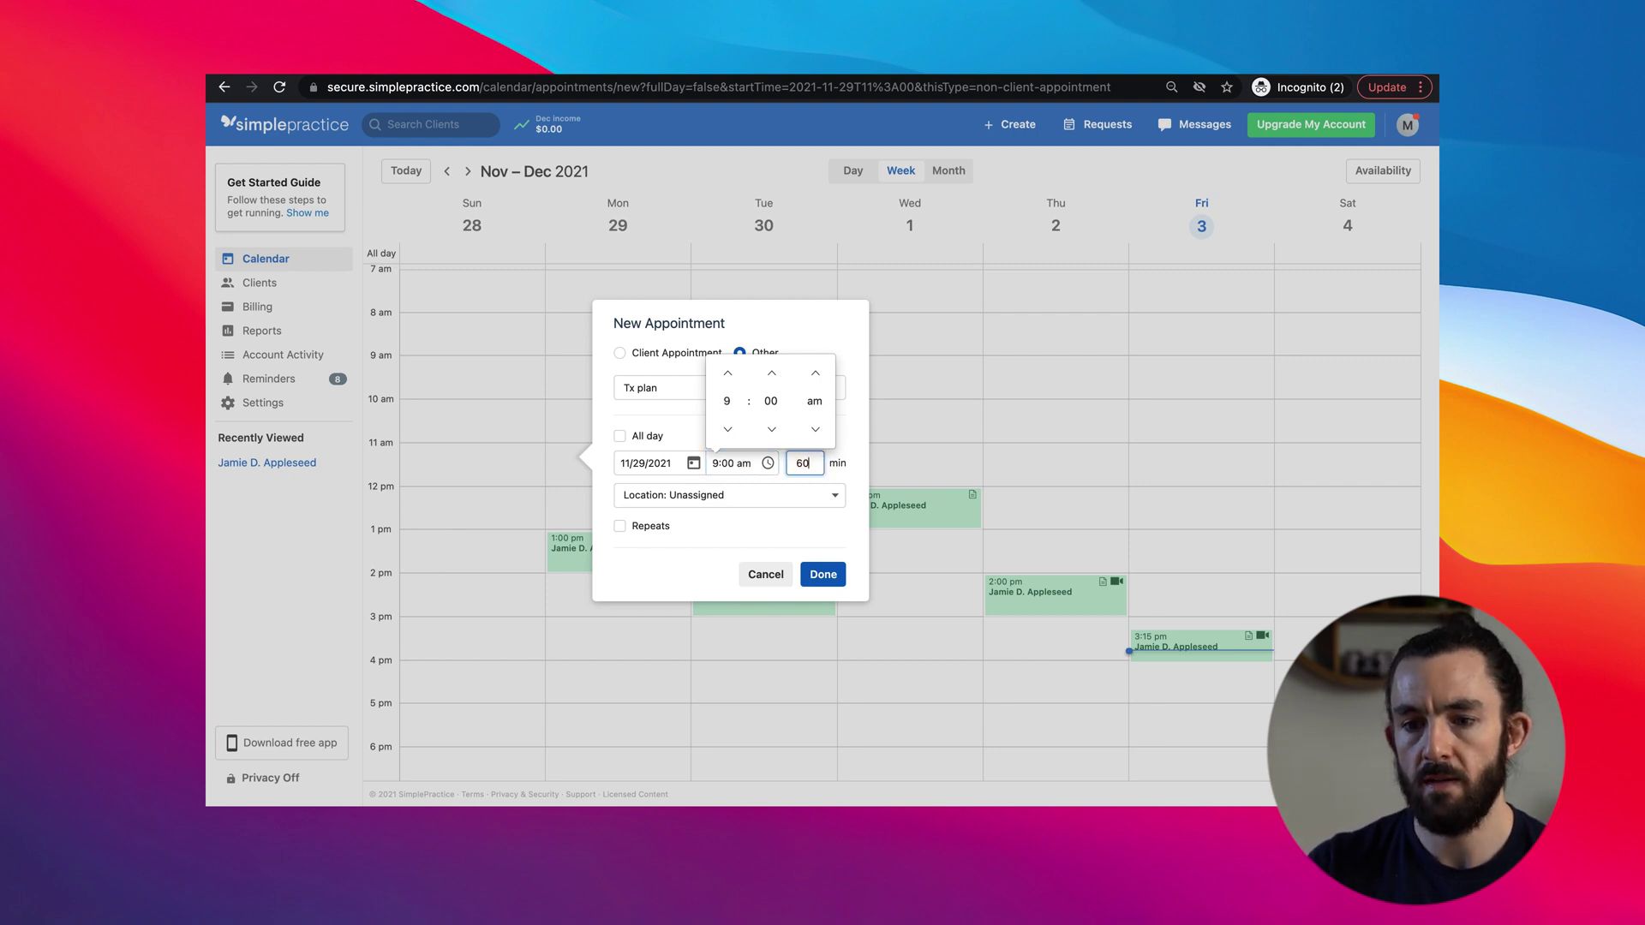
{"action": "left_click", "coordinate": [659, 390]}
{"action": "left_click", "coordinate": [706, 497]}
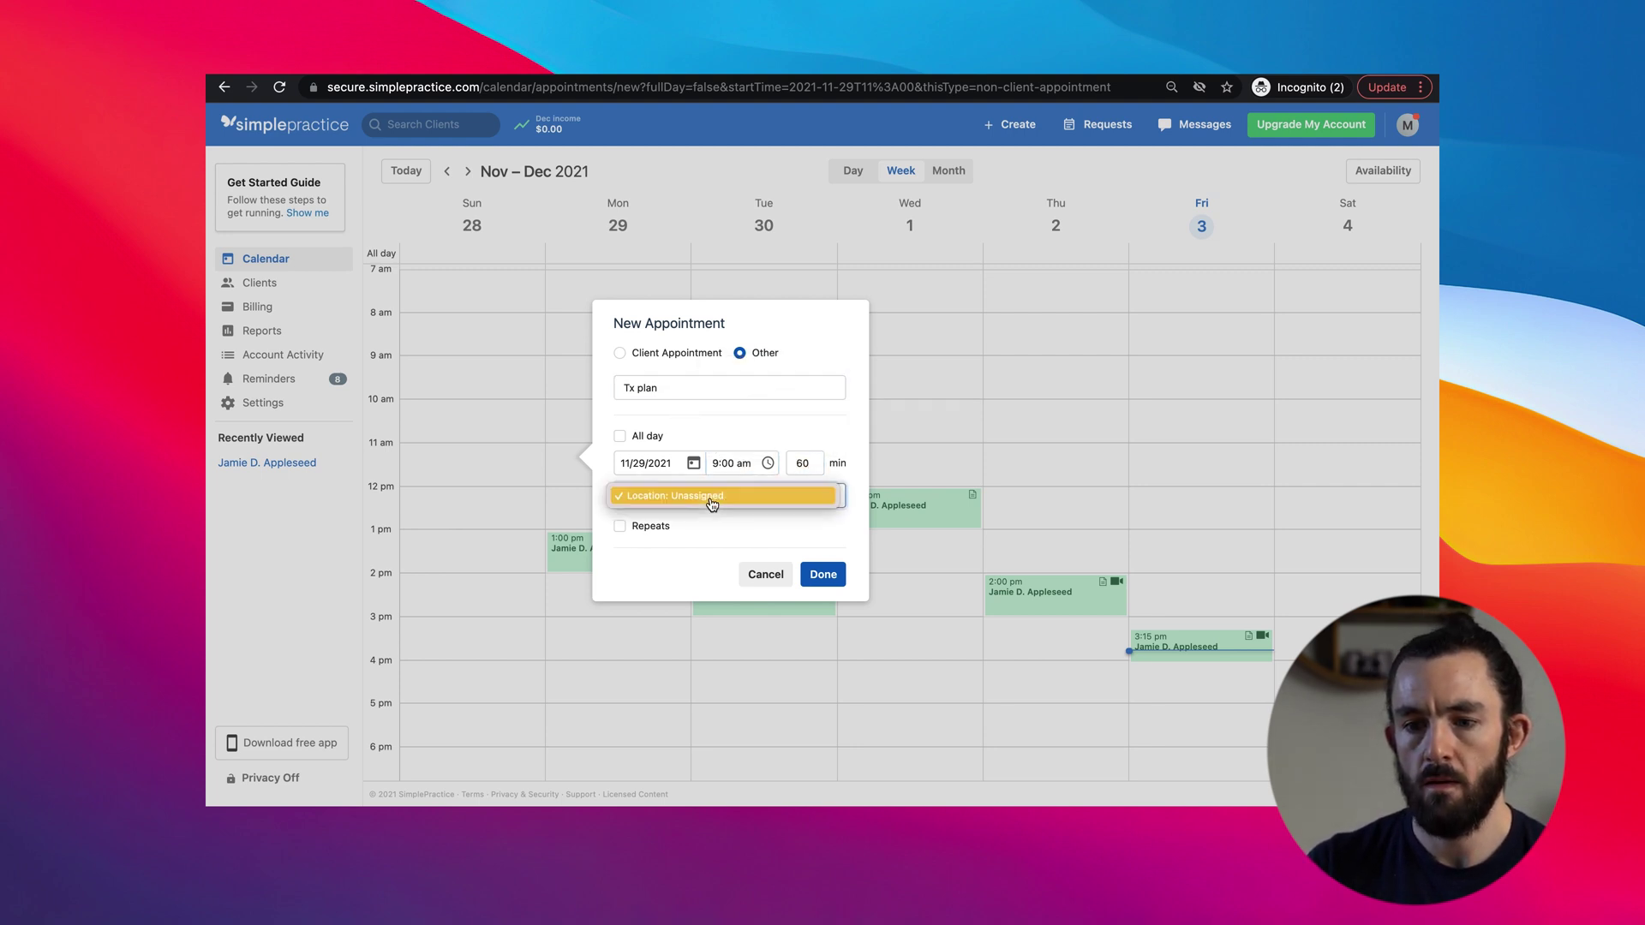
{"action": "left_click", "coordinate": [702, 498]}
{"action": "left_click", "coordinate": [821, 576]}
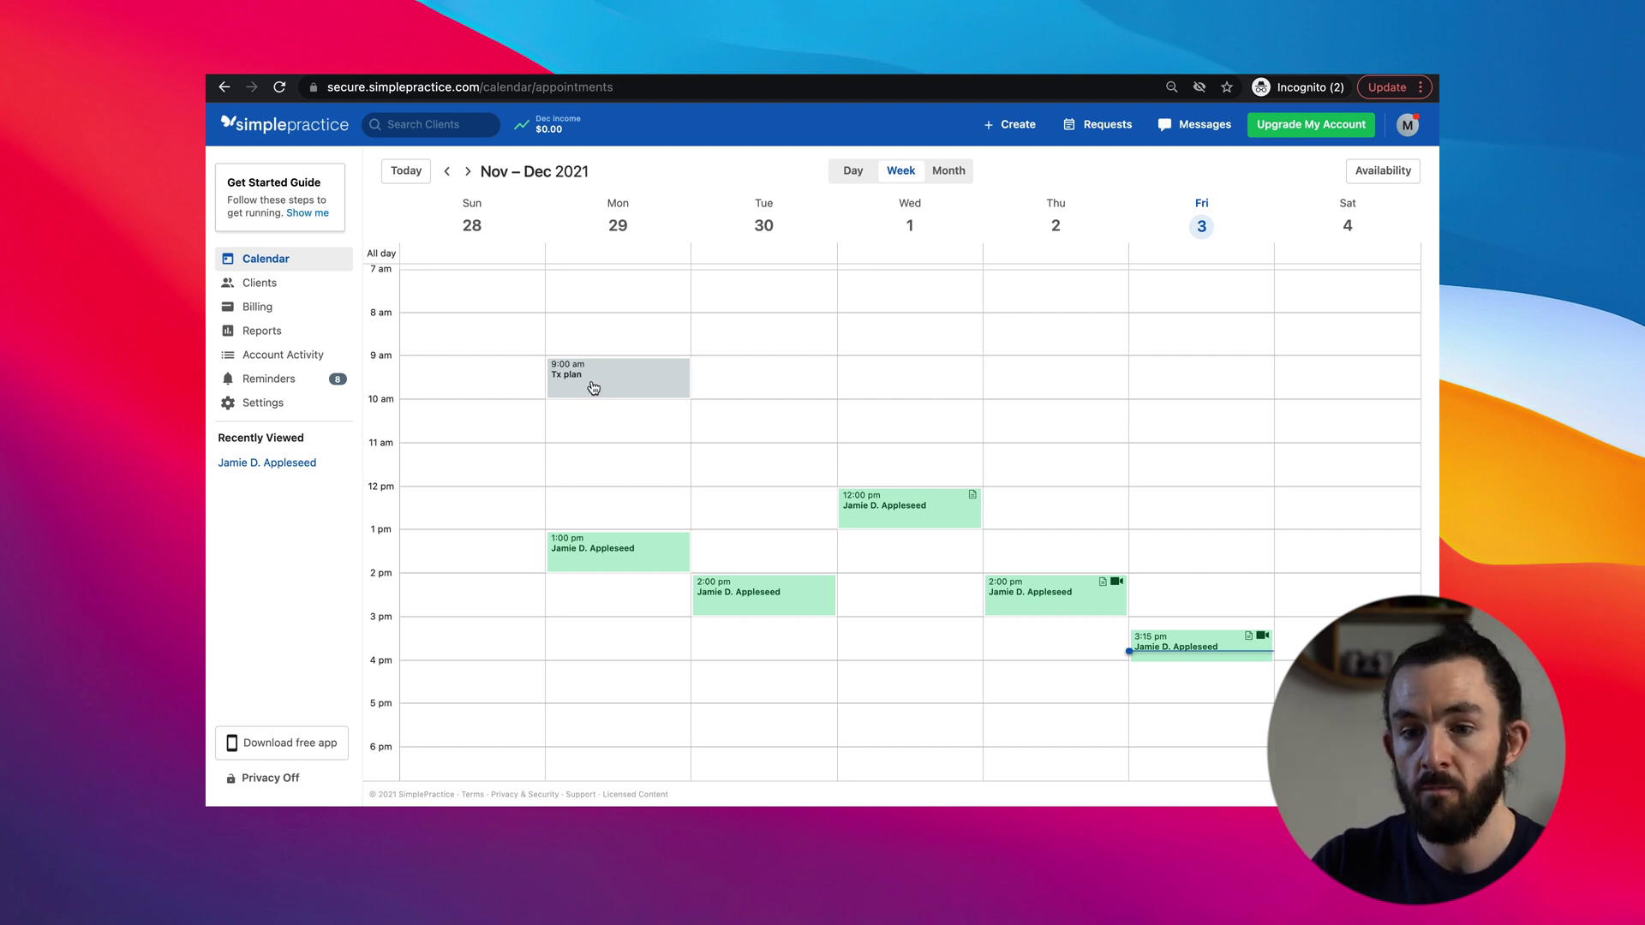
- Drag the Tx plan block from Monday across the week to Friday at 10:00 am
{"action": "left_click_drag", "start_coordinate": [575, 382], "coordinate": [878, 417]}
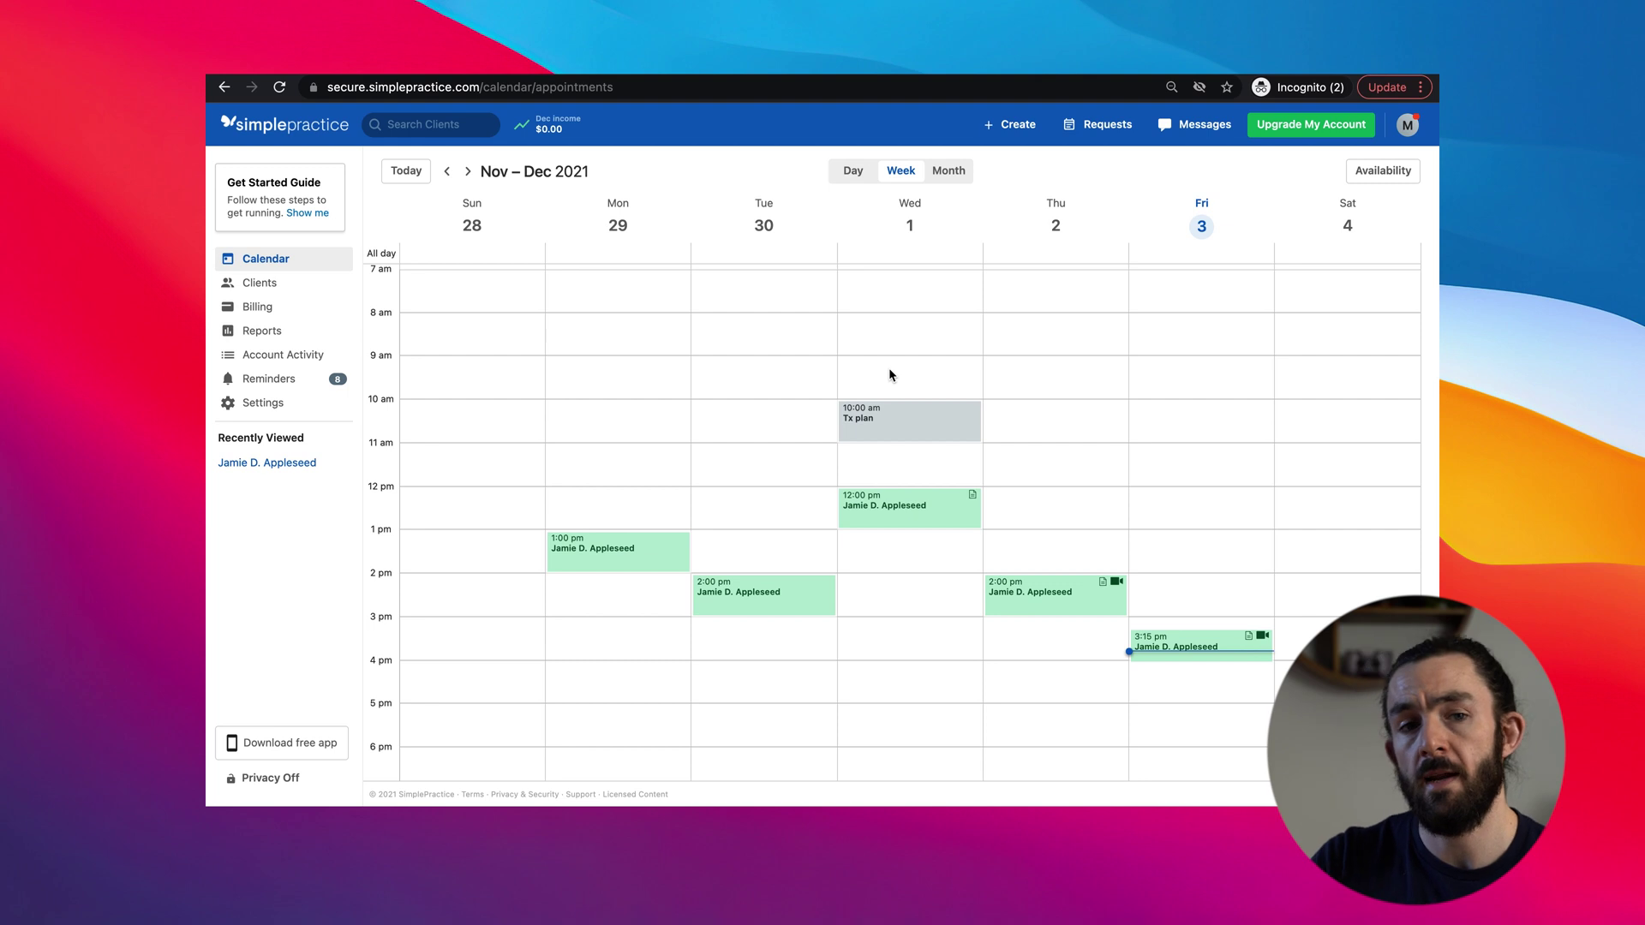
{"action": "left_click_drag", "start_coordinate": [879, 425], "coordinate": [1165, 427]}
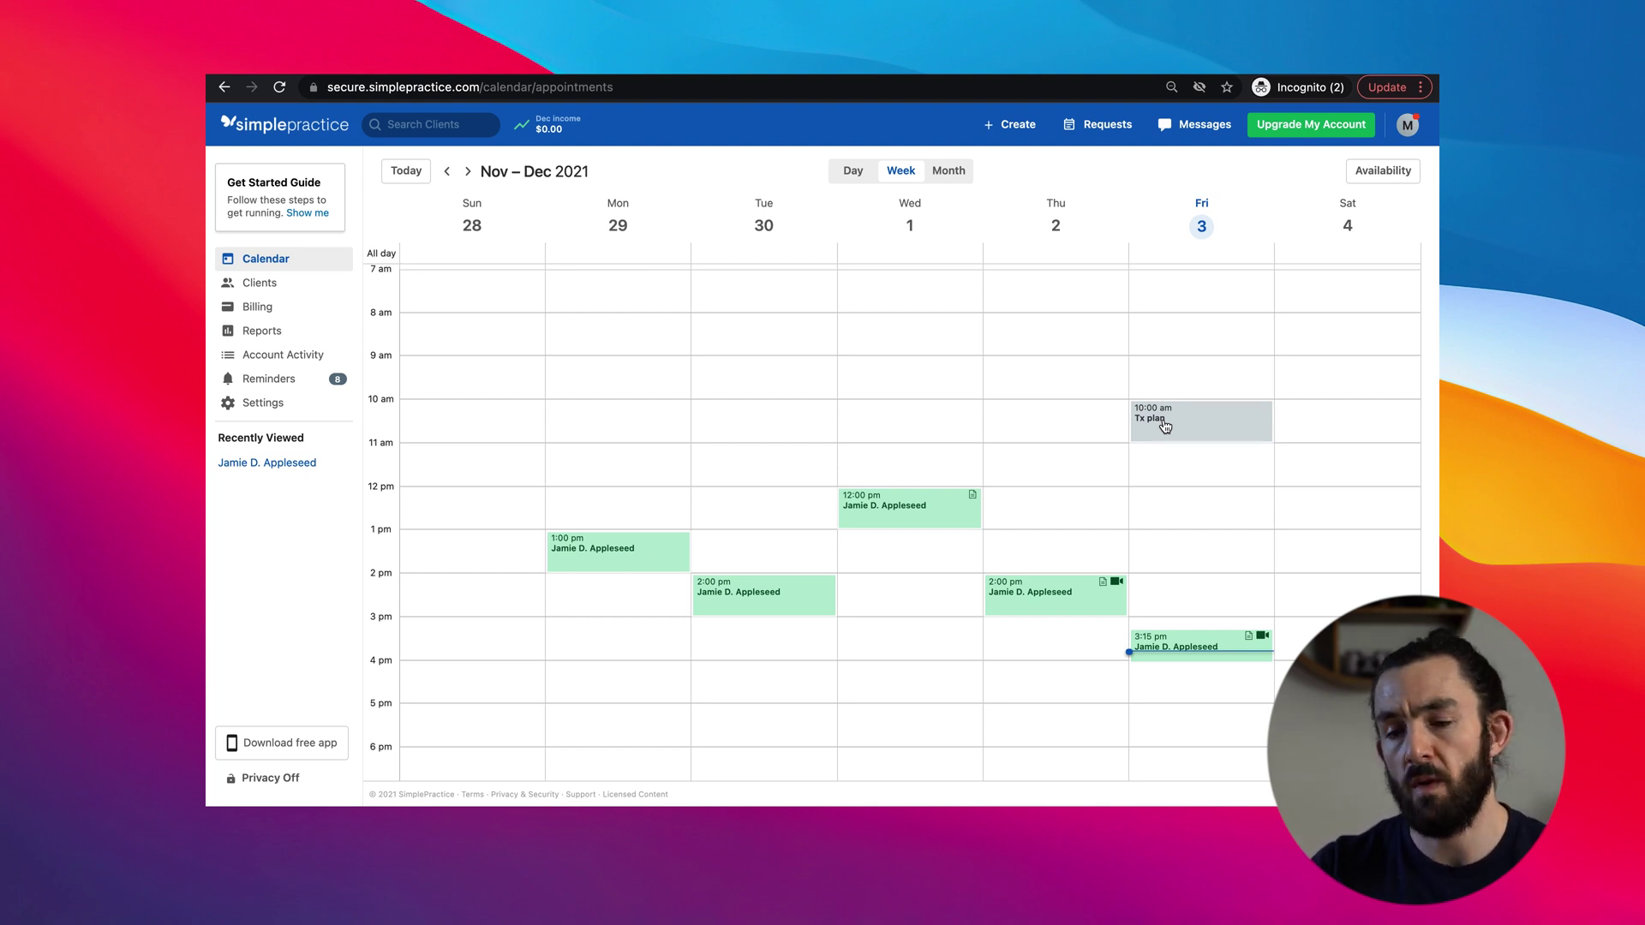
- Rename the Friday Tx plan event to '(Done) Tx plan' and save it
{"action": "left_click", "coordinate": [1165, 427]}
{"action": "left_click", "coordinate": [868, 335]}
{"action": "type", "text": "(Done"}
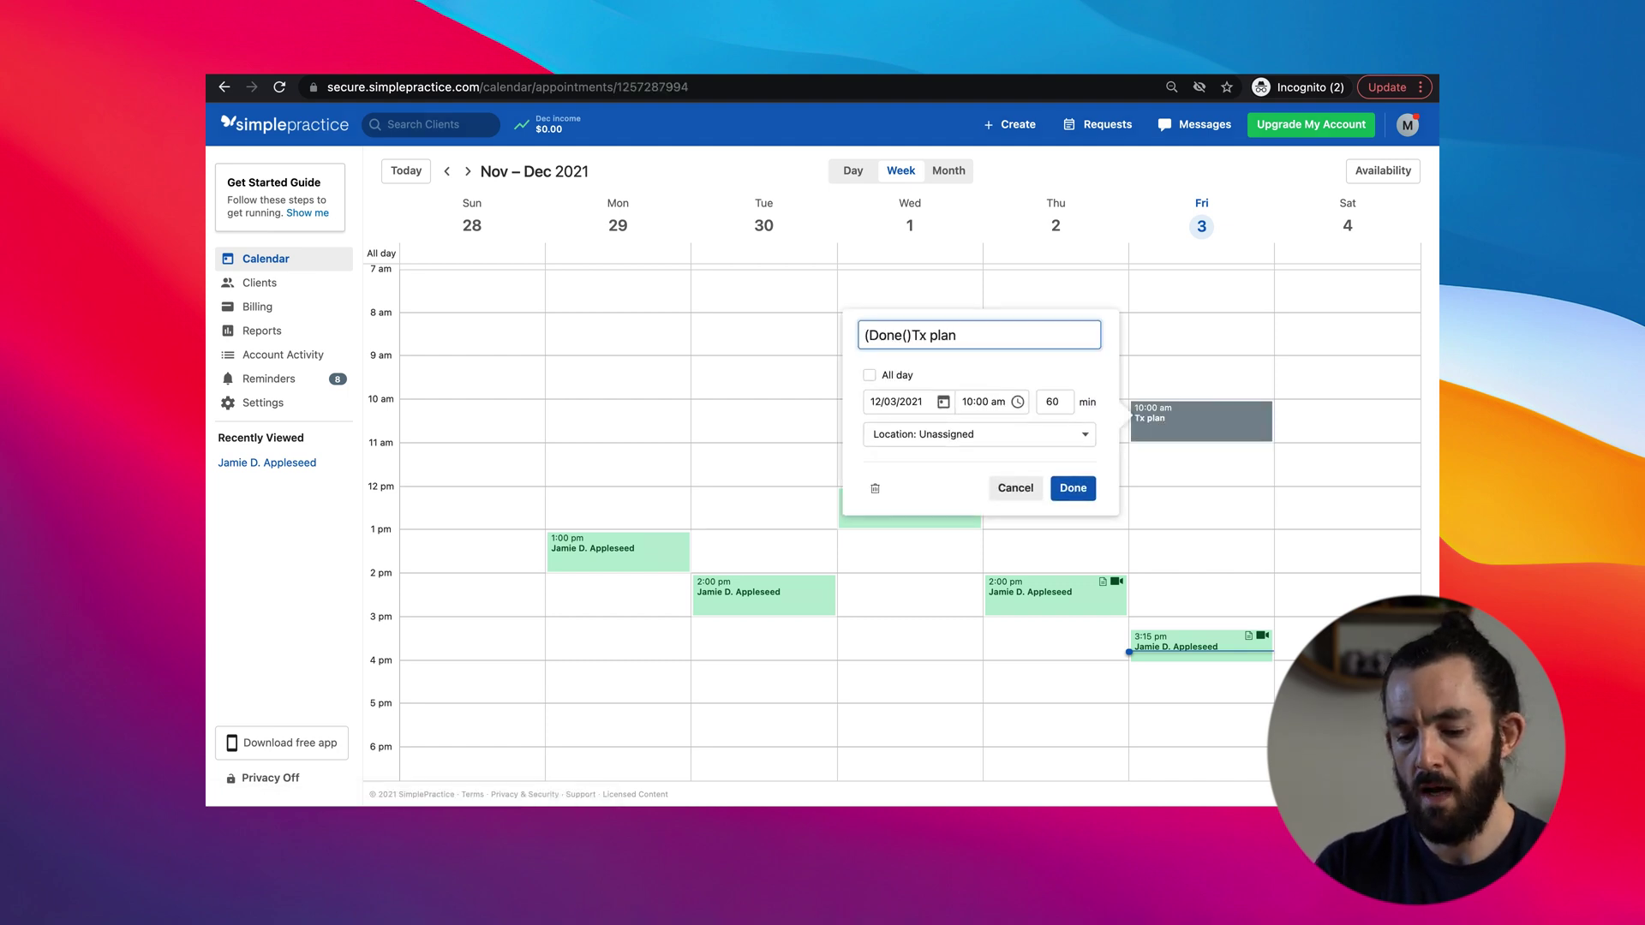
{"action": "type", "text": ")c"}
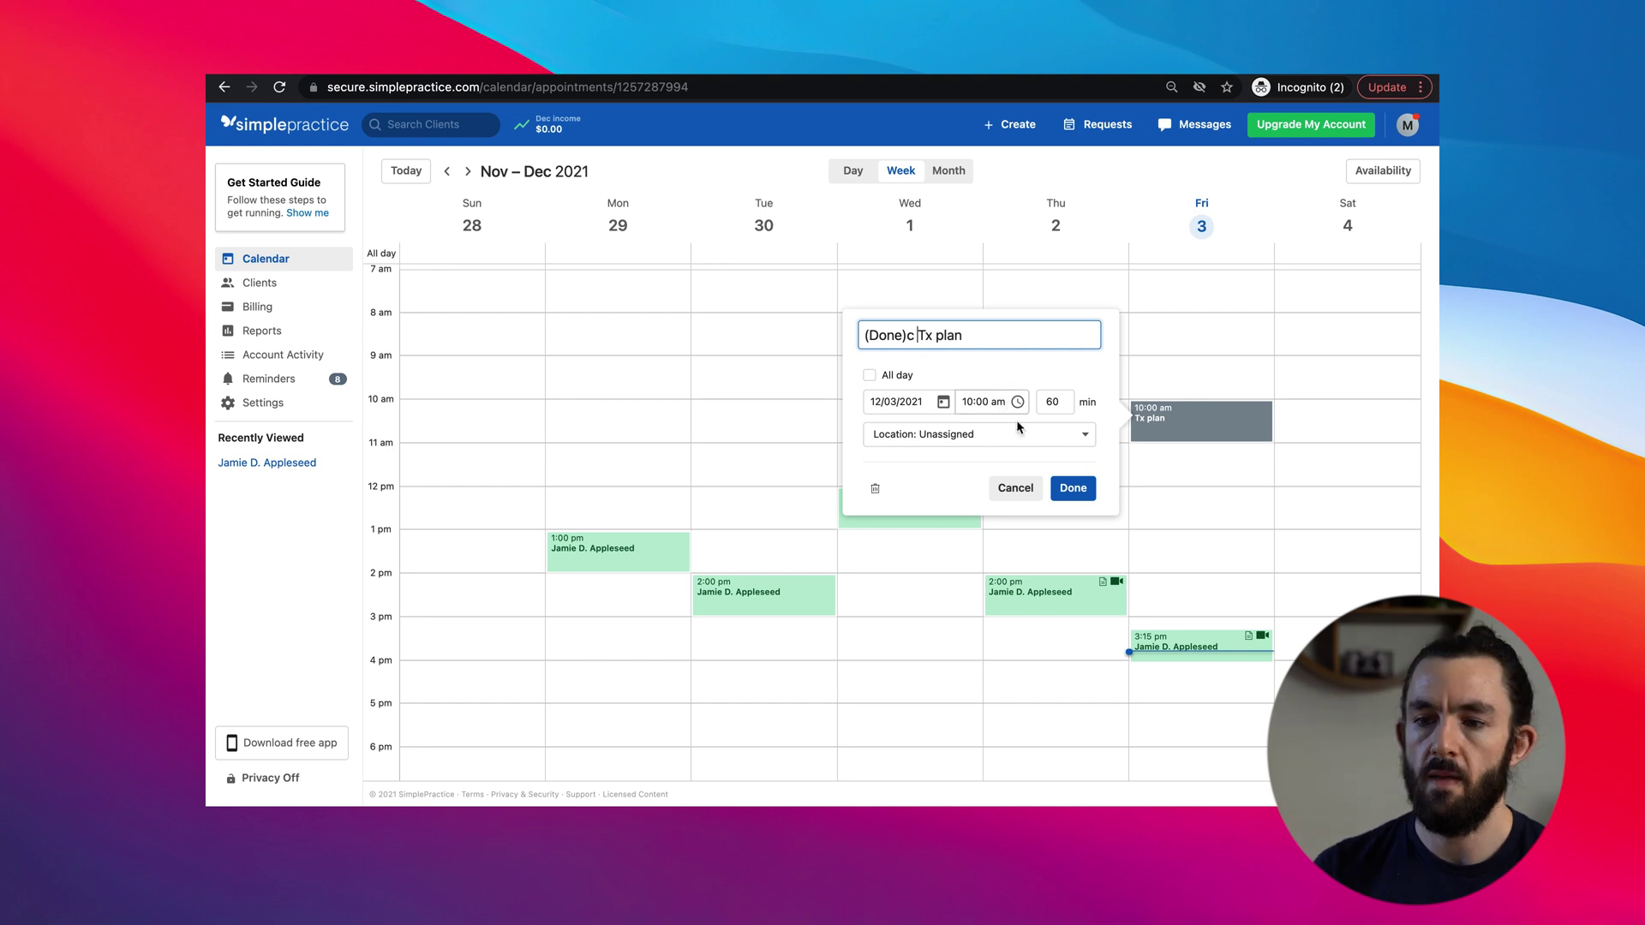
{"action": "key", "text": "BackSpace"}
{"action": "key", "text": "BackSpace"}
{"action": "left_click", "coordinate": [1071, 487]}
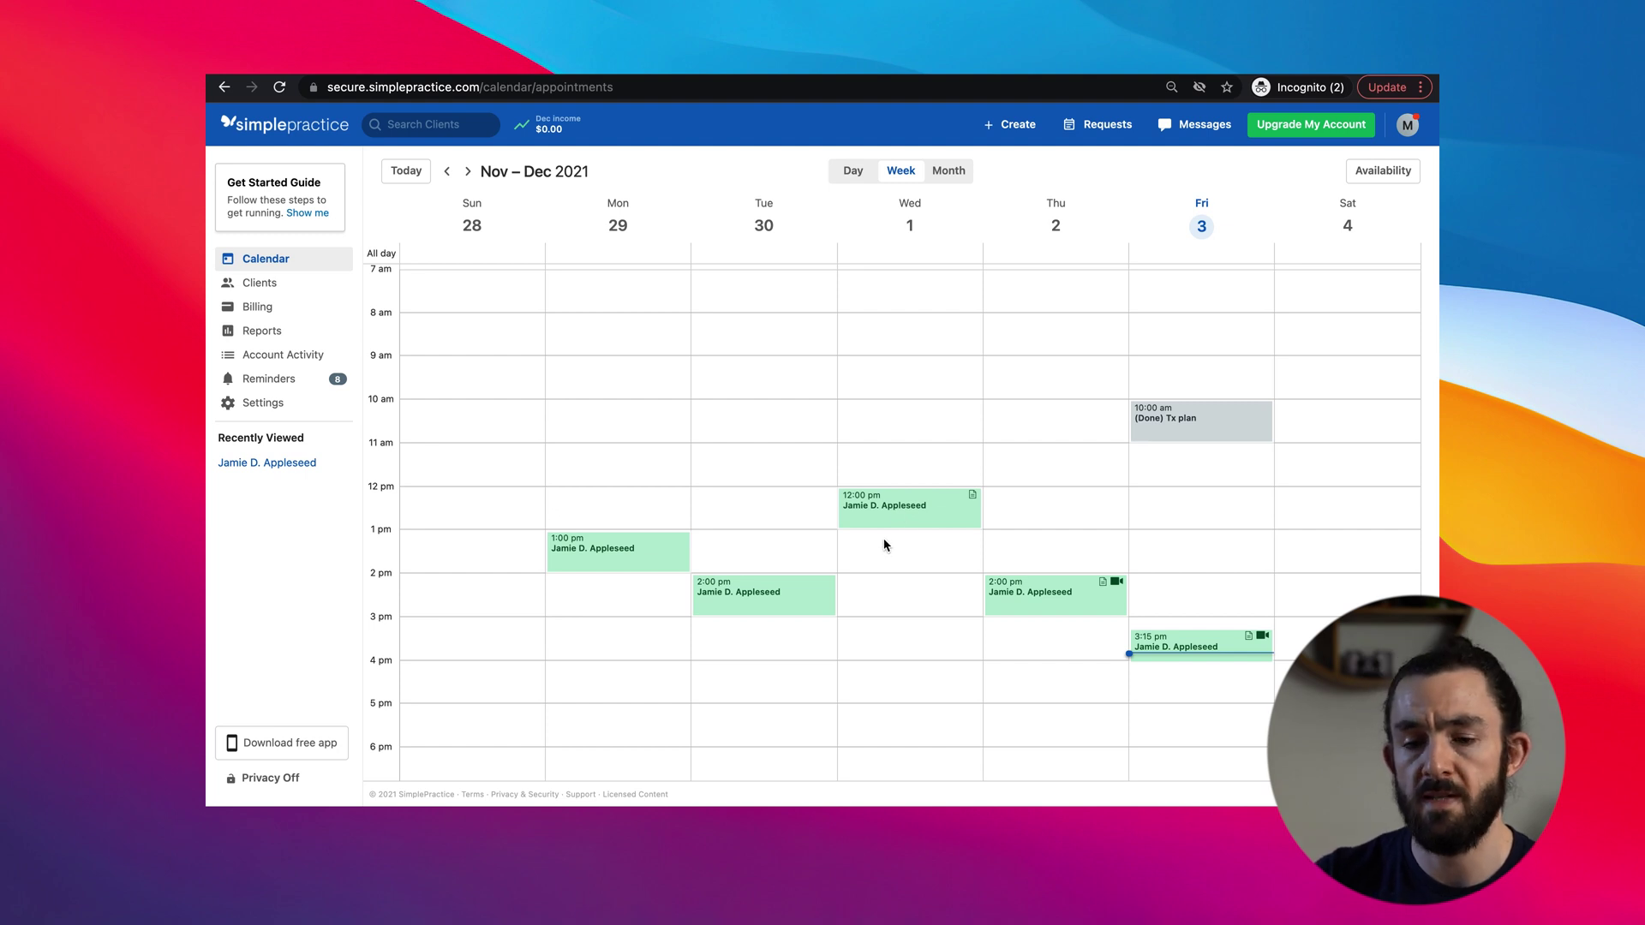
- Book the client a Wednesday 2:15 pm telehealth 90834 session totalling $50
{"action": "left_click", "coordinate": [884, 539]}
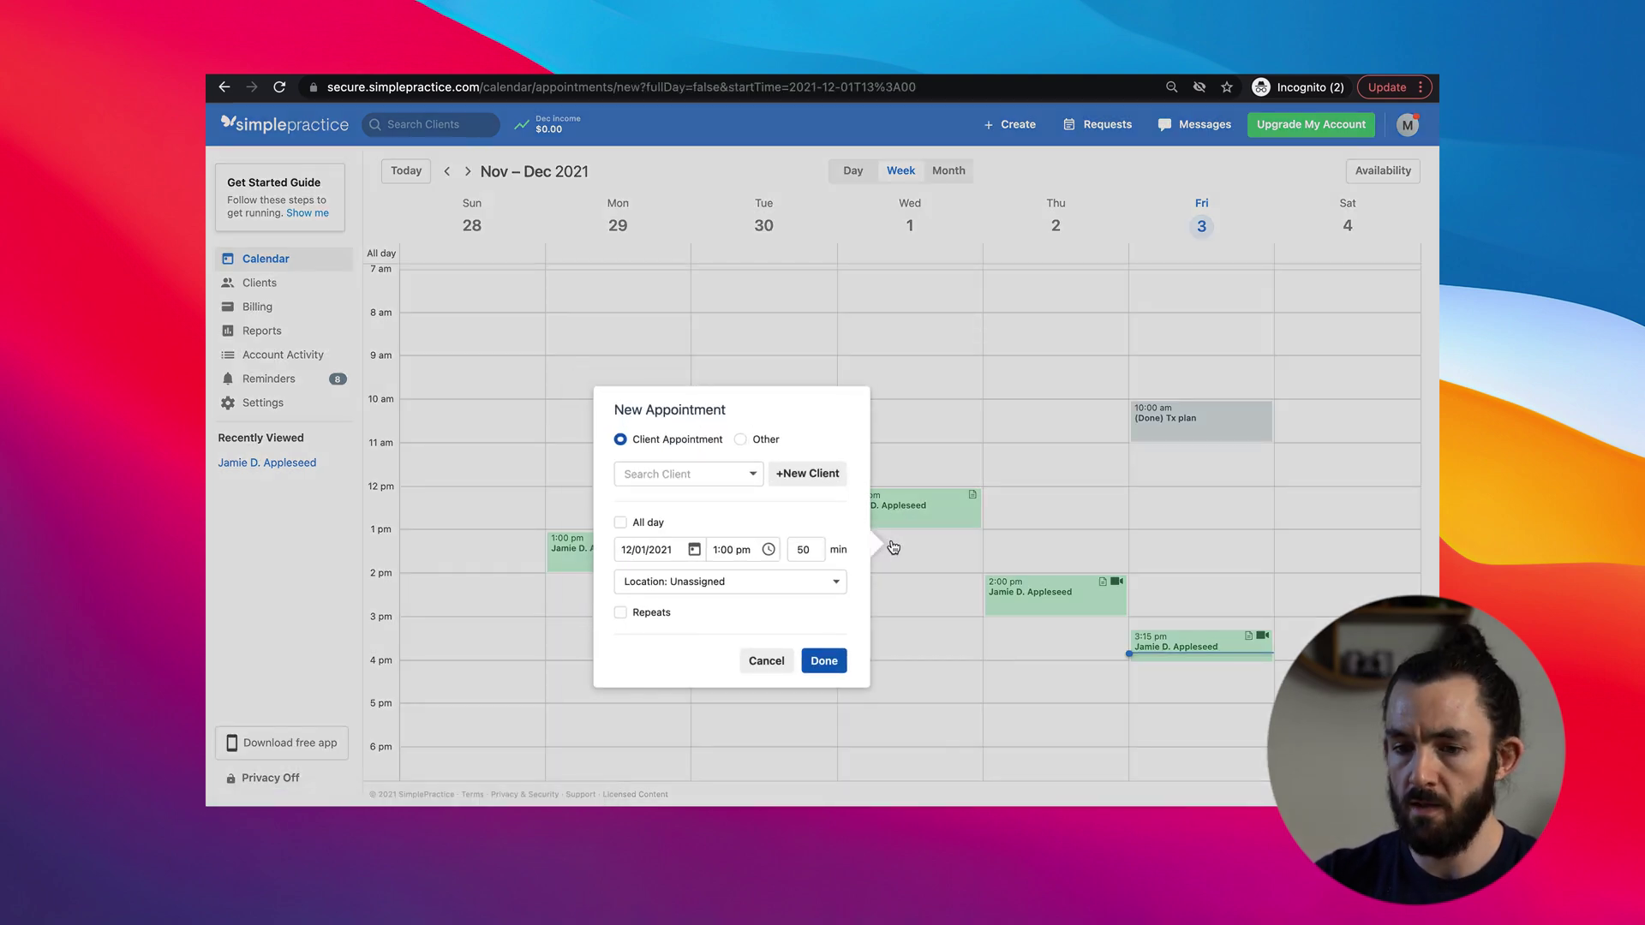
{"action": "left_click", "coordinate": [677, 440]}
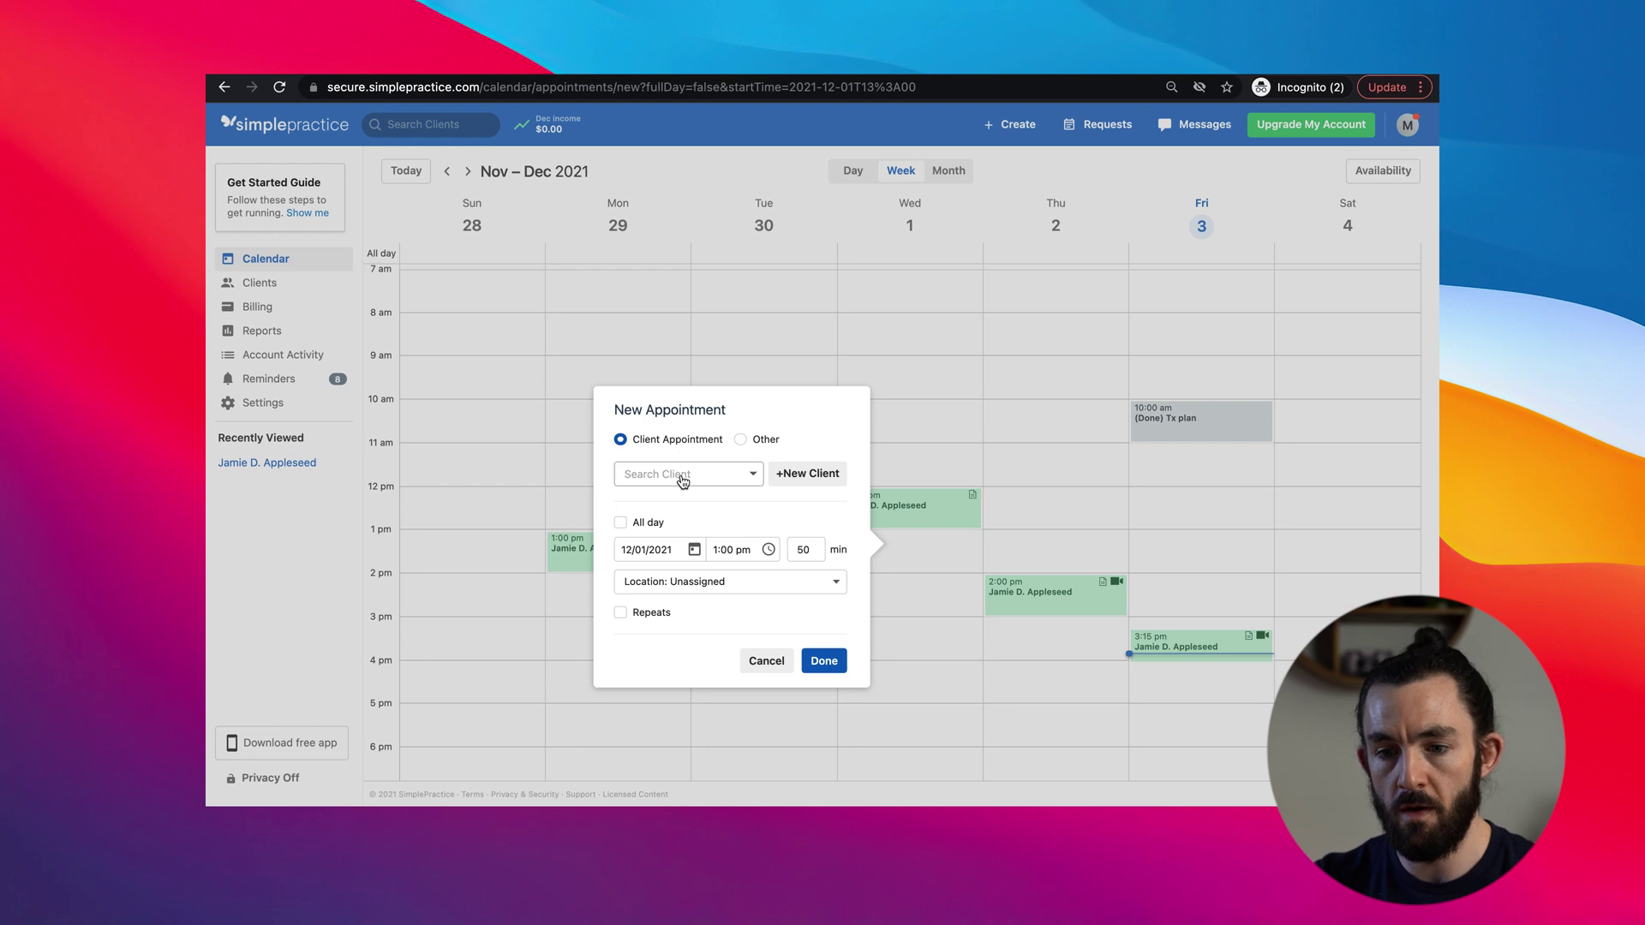
{"action": "left_click", "coordinate": [683, 482]}
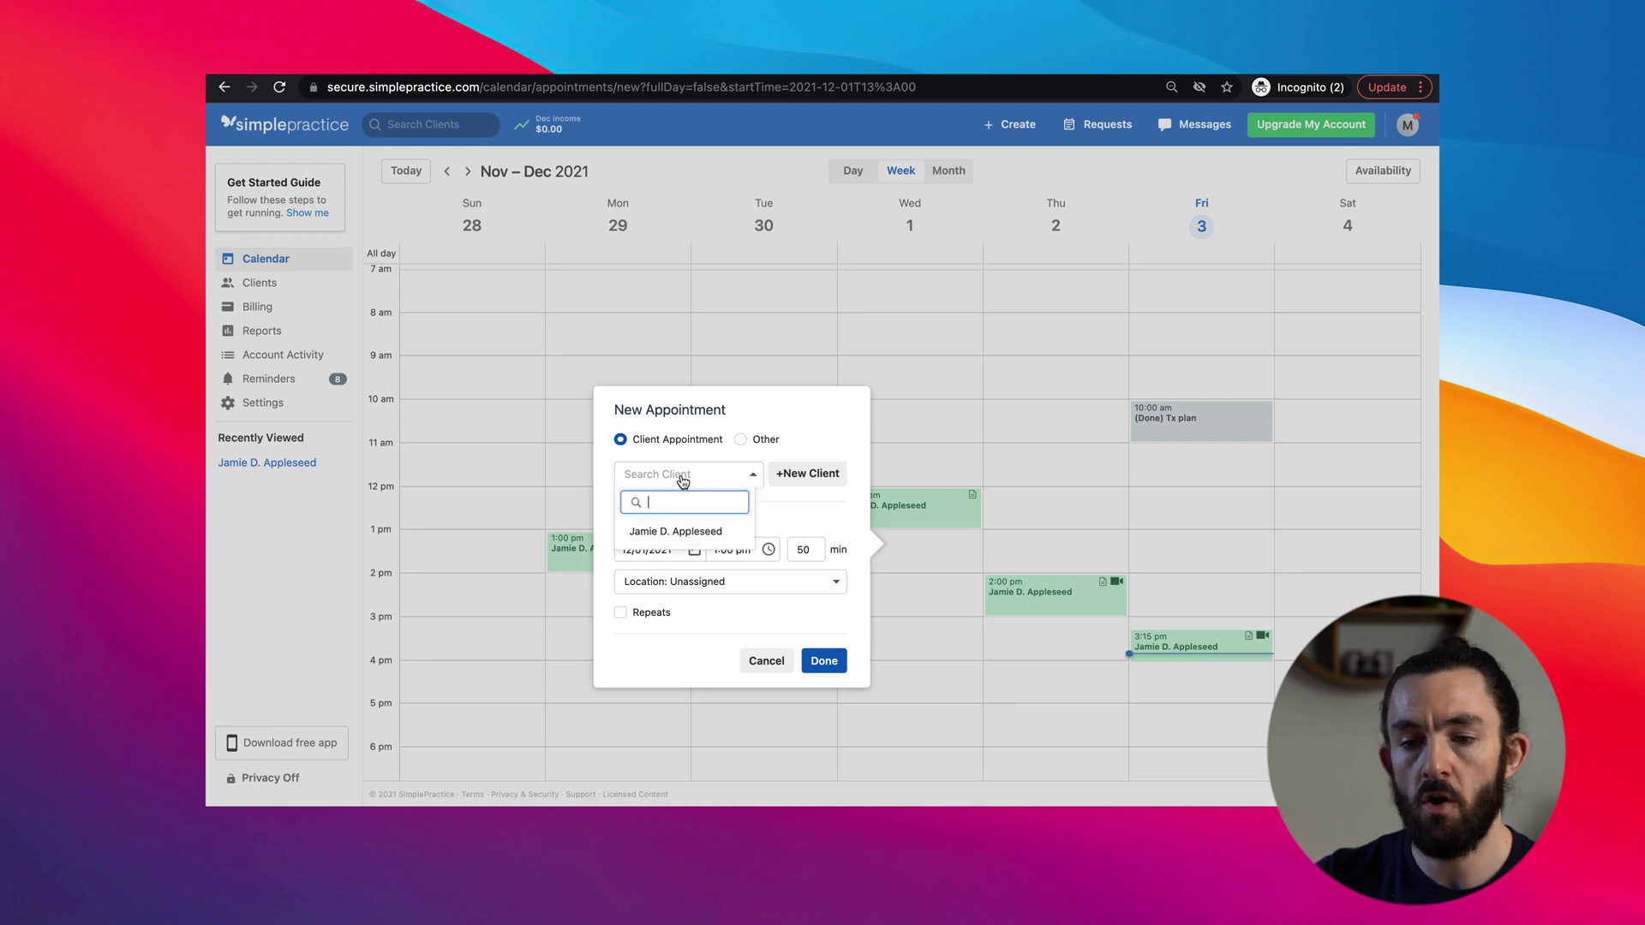
{"action": "left_click", "coordinate": [672, 535]}
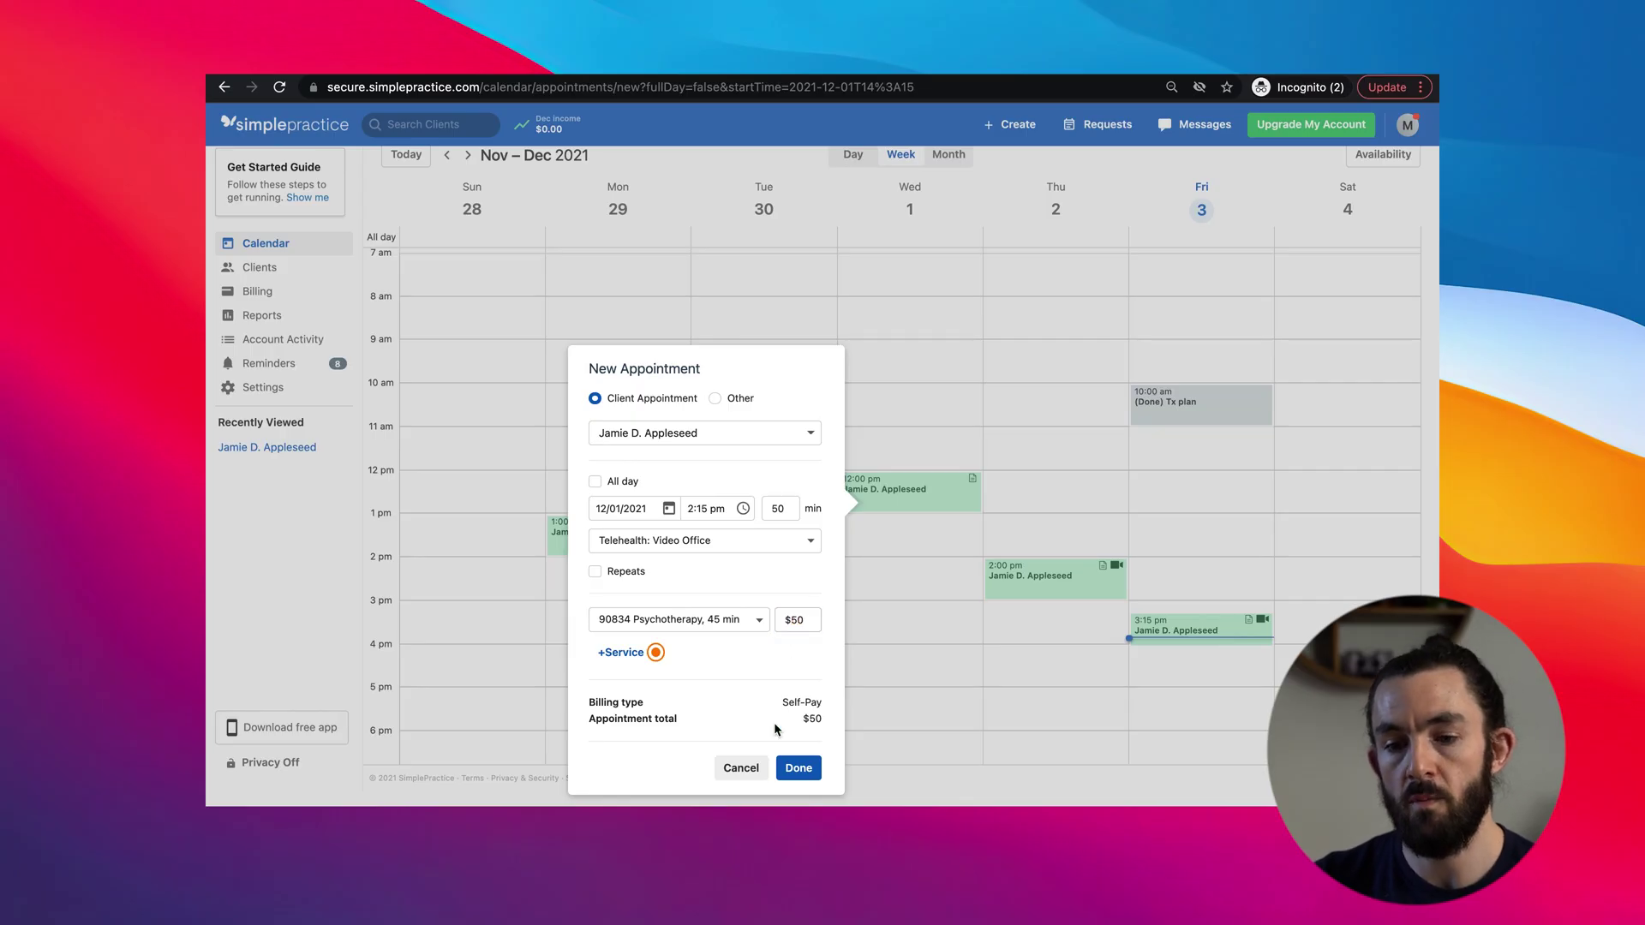
{"action": "left_click", "coordinate": [799, 767]}
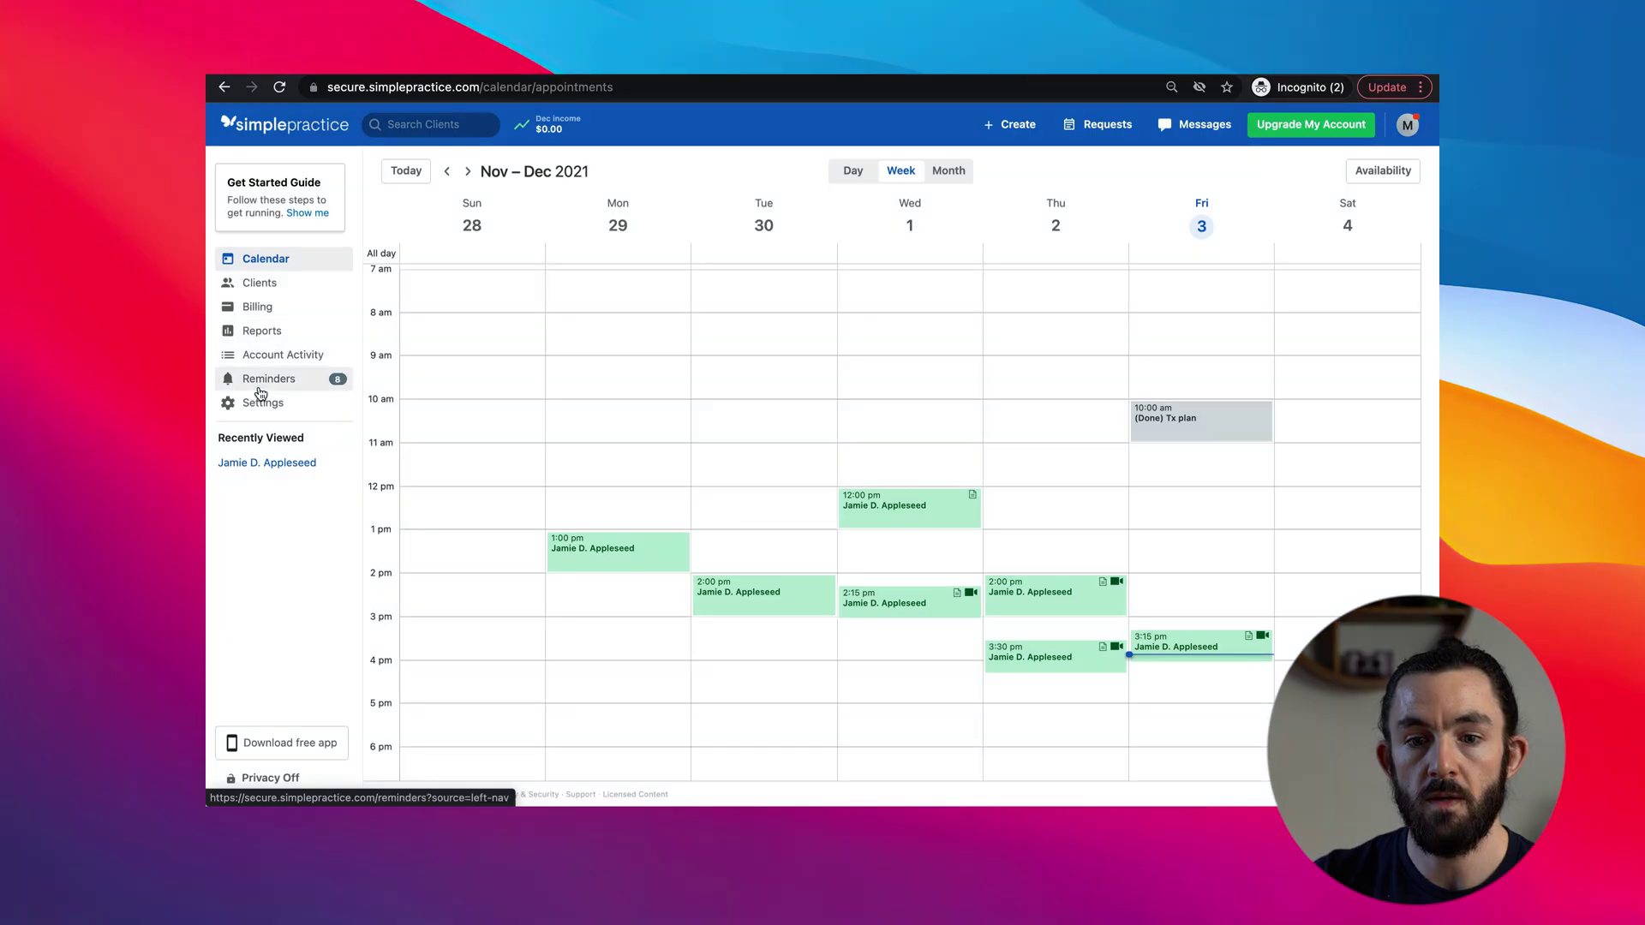
- In Billing & Services, change the Psychotherapy, 45 min rate from $100 to $50 and save
{"action": "left_click", "coordinate": [263, 401]}
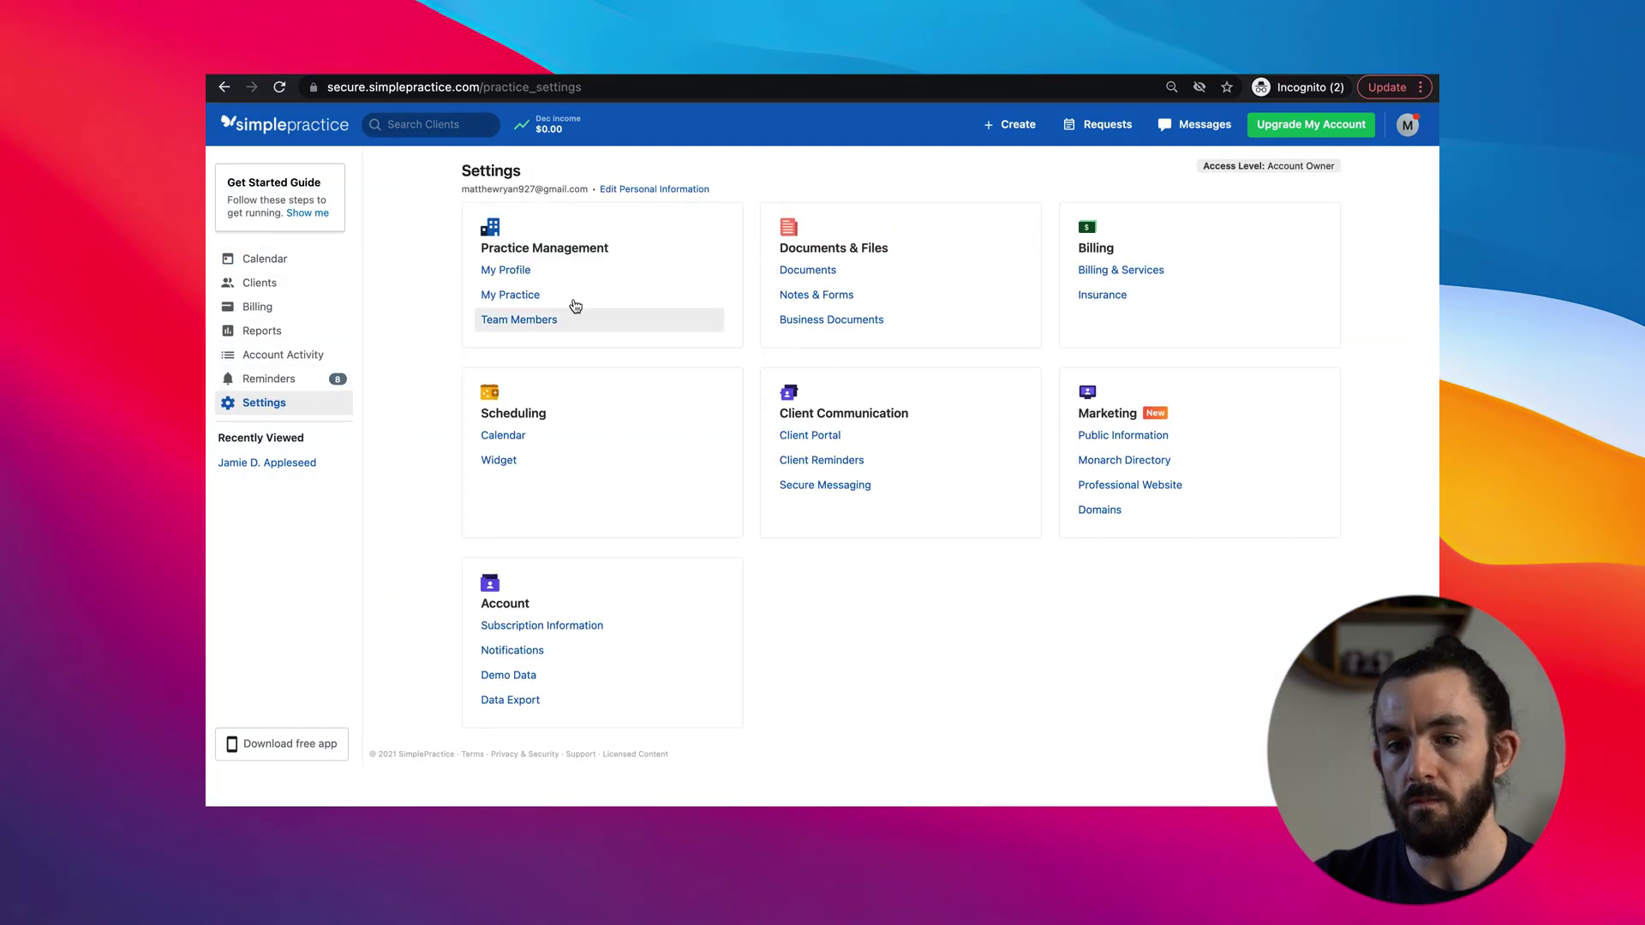
{"action": "left_click", "coordinate": [1112, 271]}
{"action": "scroll", "coordinate": [677, 403], "scroll_direction": "down", "scroll_amount": 5}
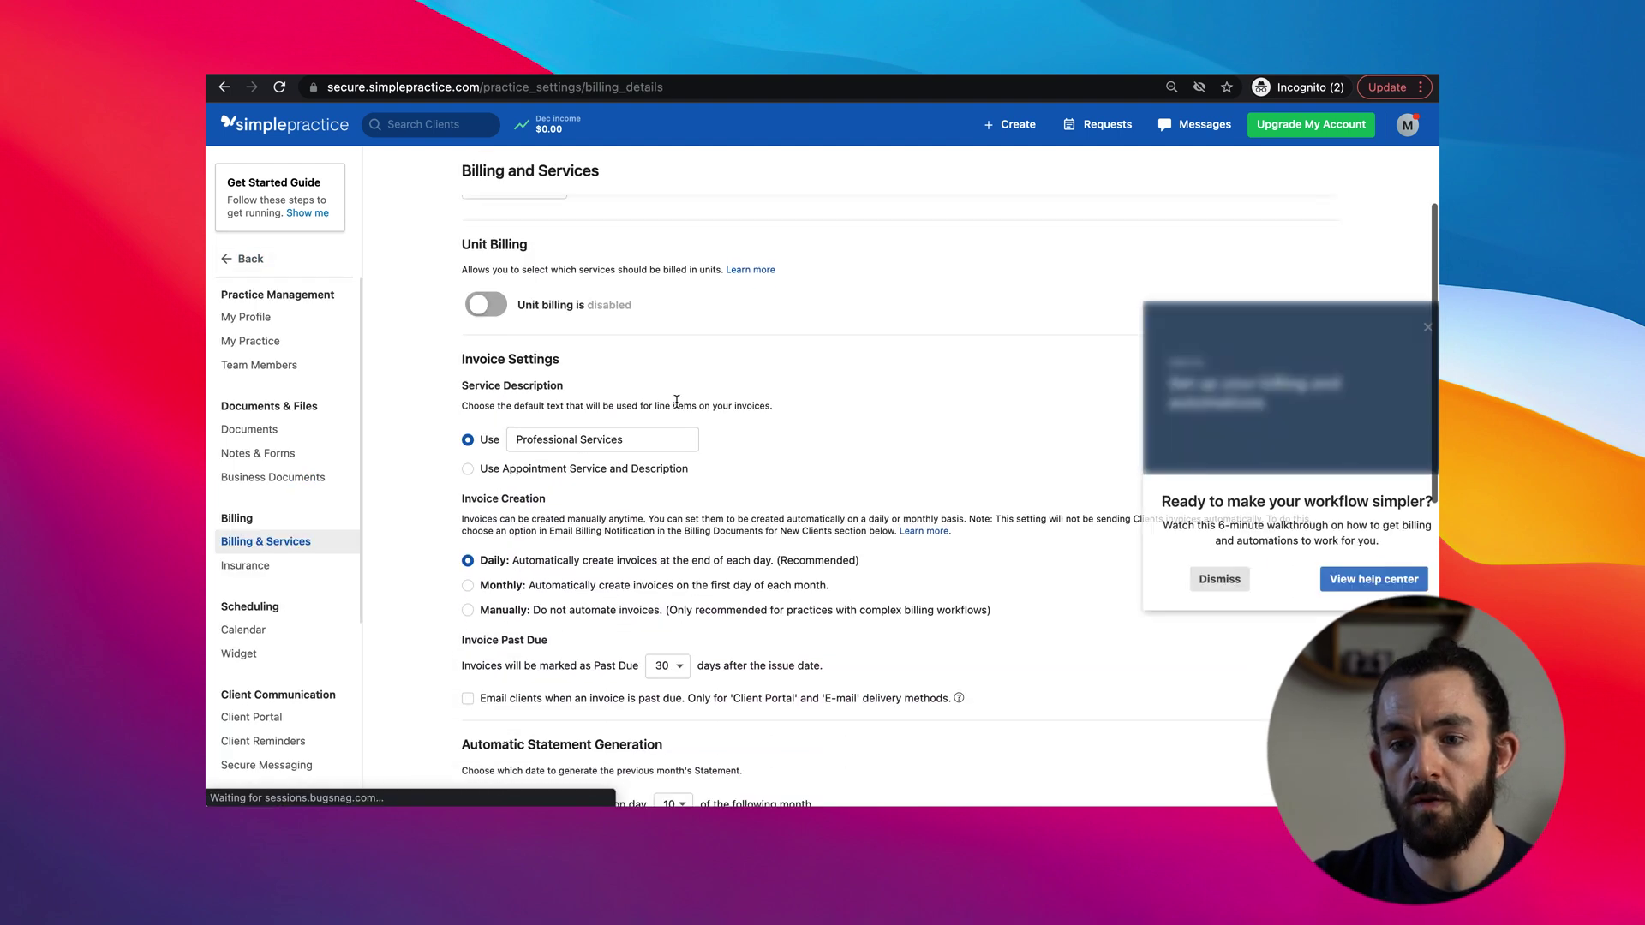
{"action": "scroll", "coordinate": [669, 342], "scroll_direction": "up", "scroll_amount": 5}
{"action": "left_click", "coordinate": [660, 215]}
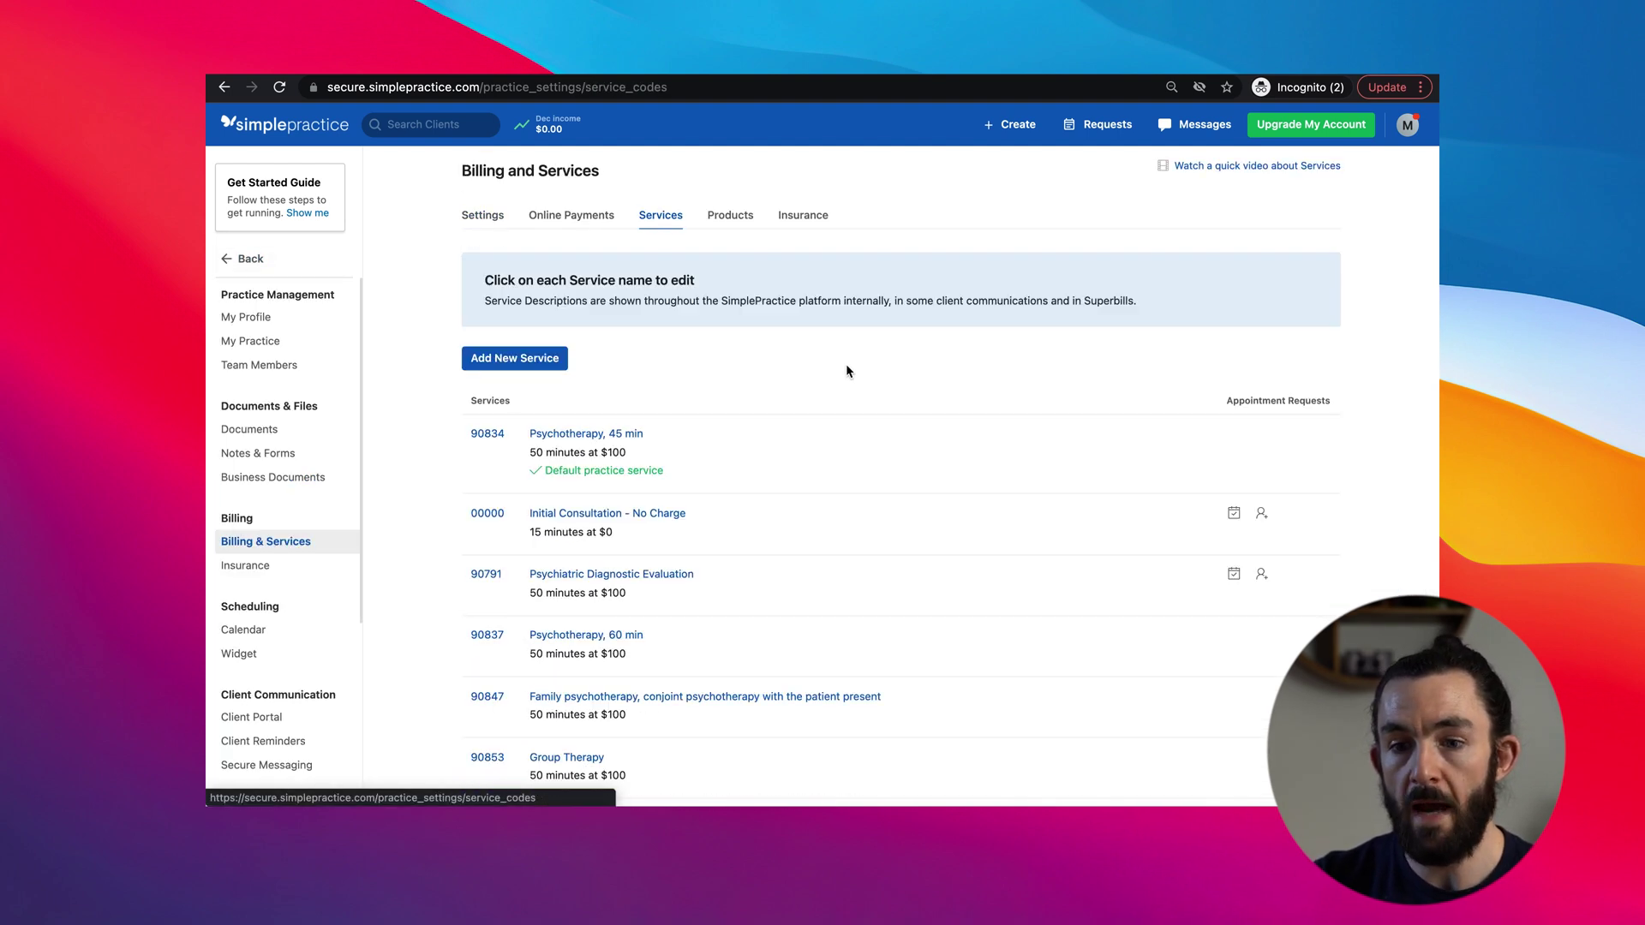
{"action": "scroll", "coordinate": [891, 403], "scroll_direction": "down", "scroll_amount": 2}
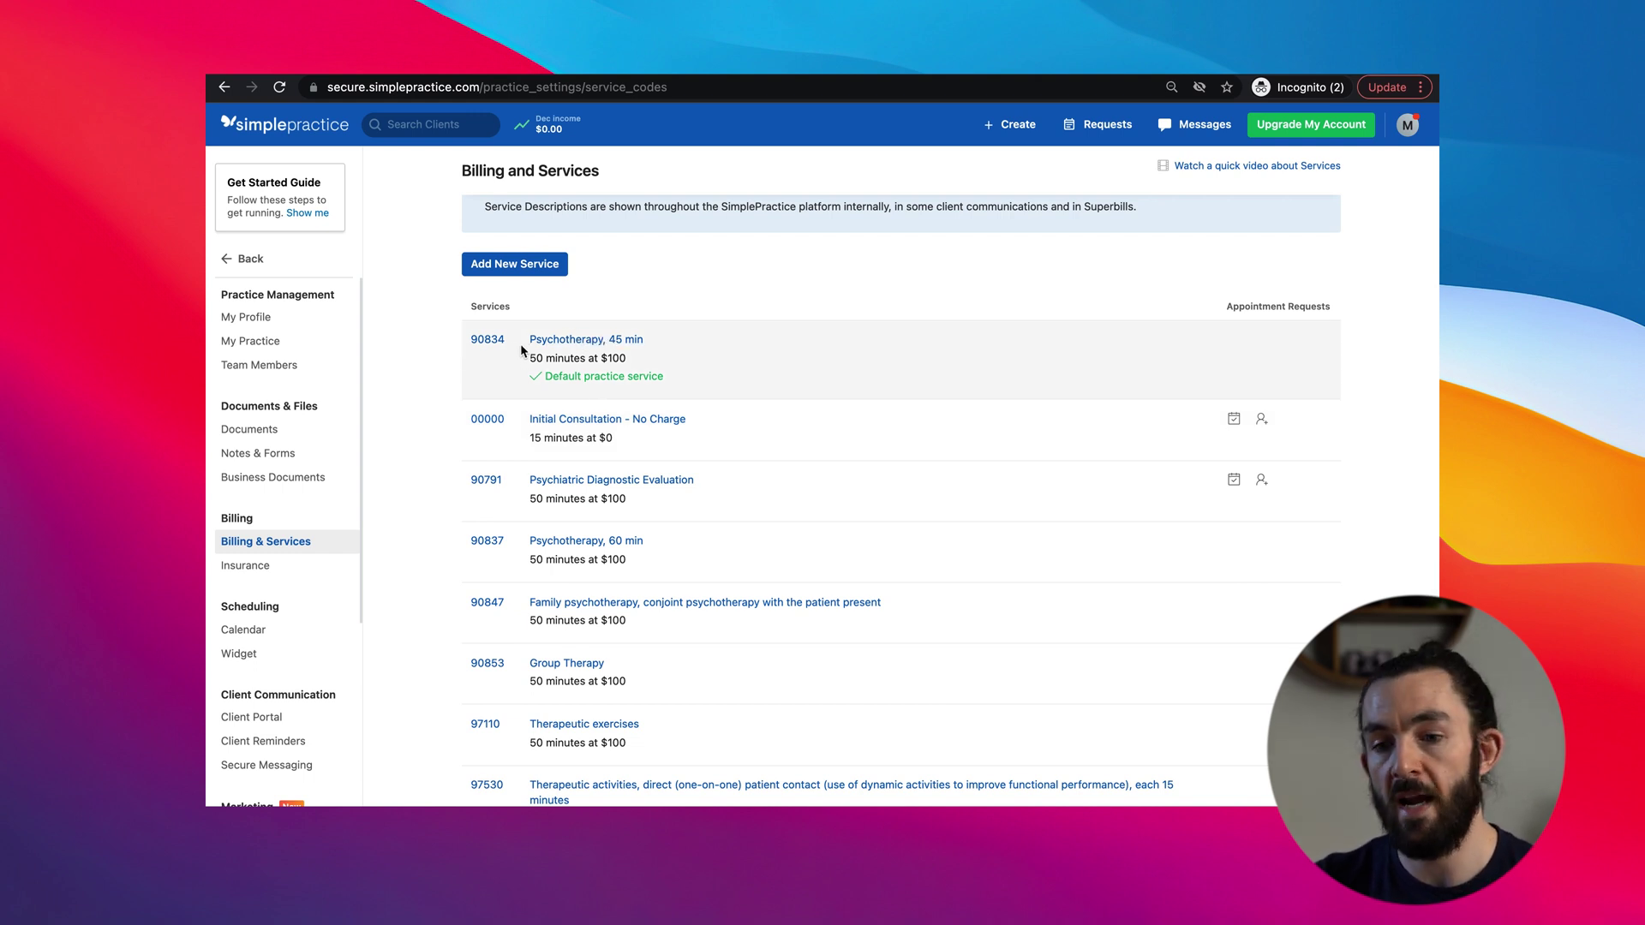
{"action": "left_click", "coordinate": [600, 341]}
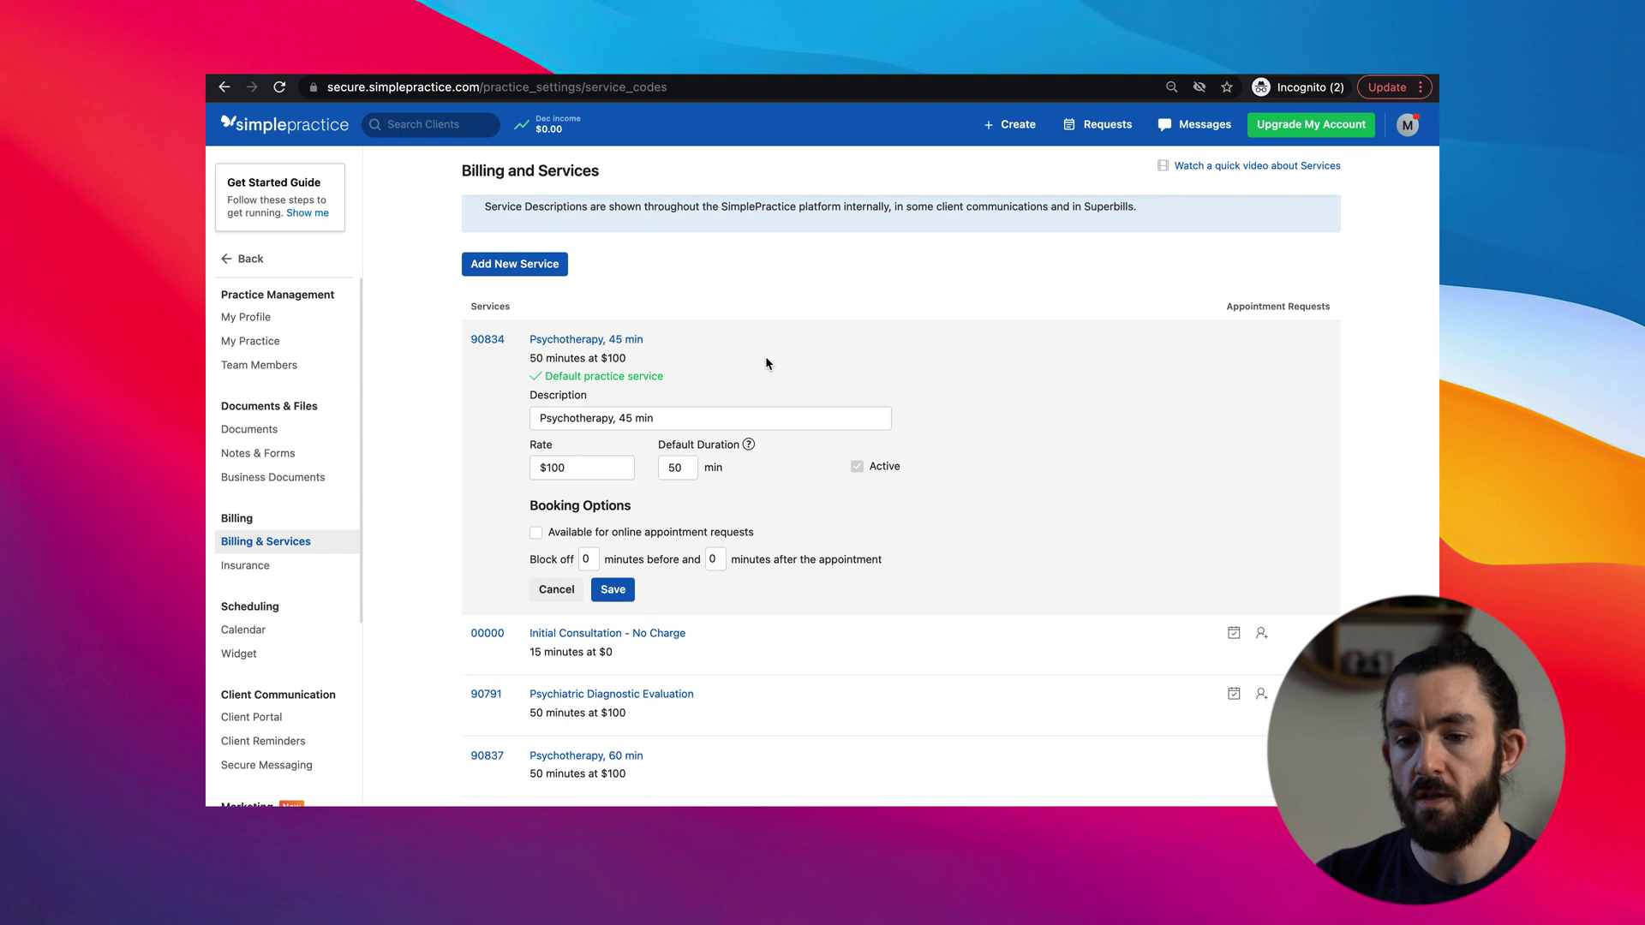
{"action": "left_click", "coordinate": [583, 467]}
{"action": "type", "text": "$50"}
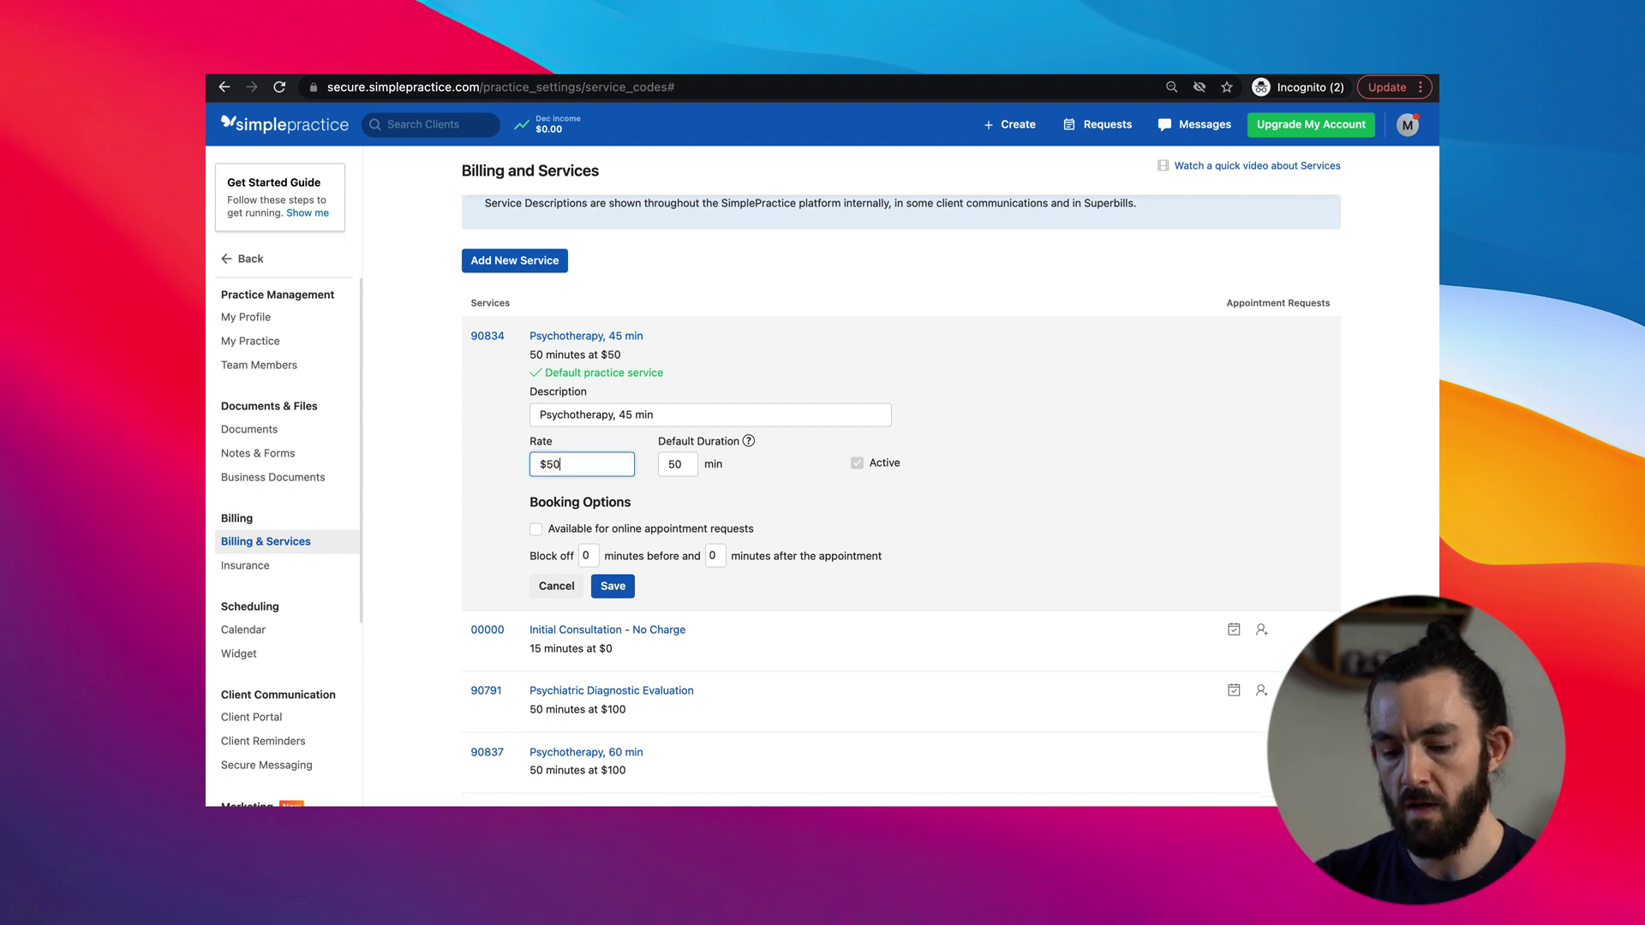
{"action": "left_click", "coordinate": [476, 464]}
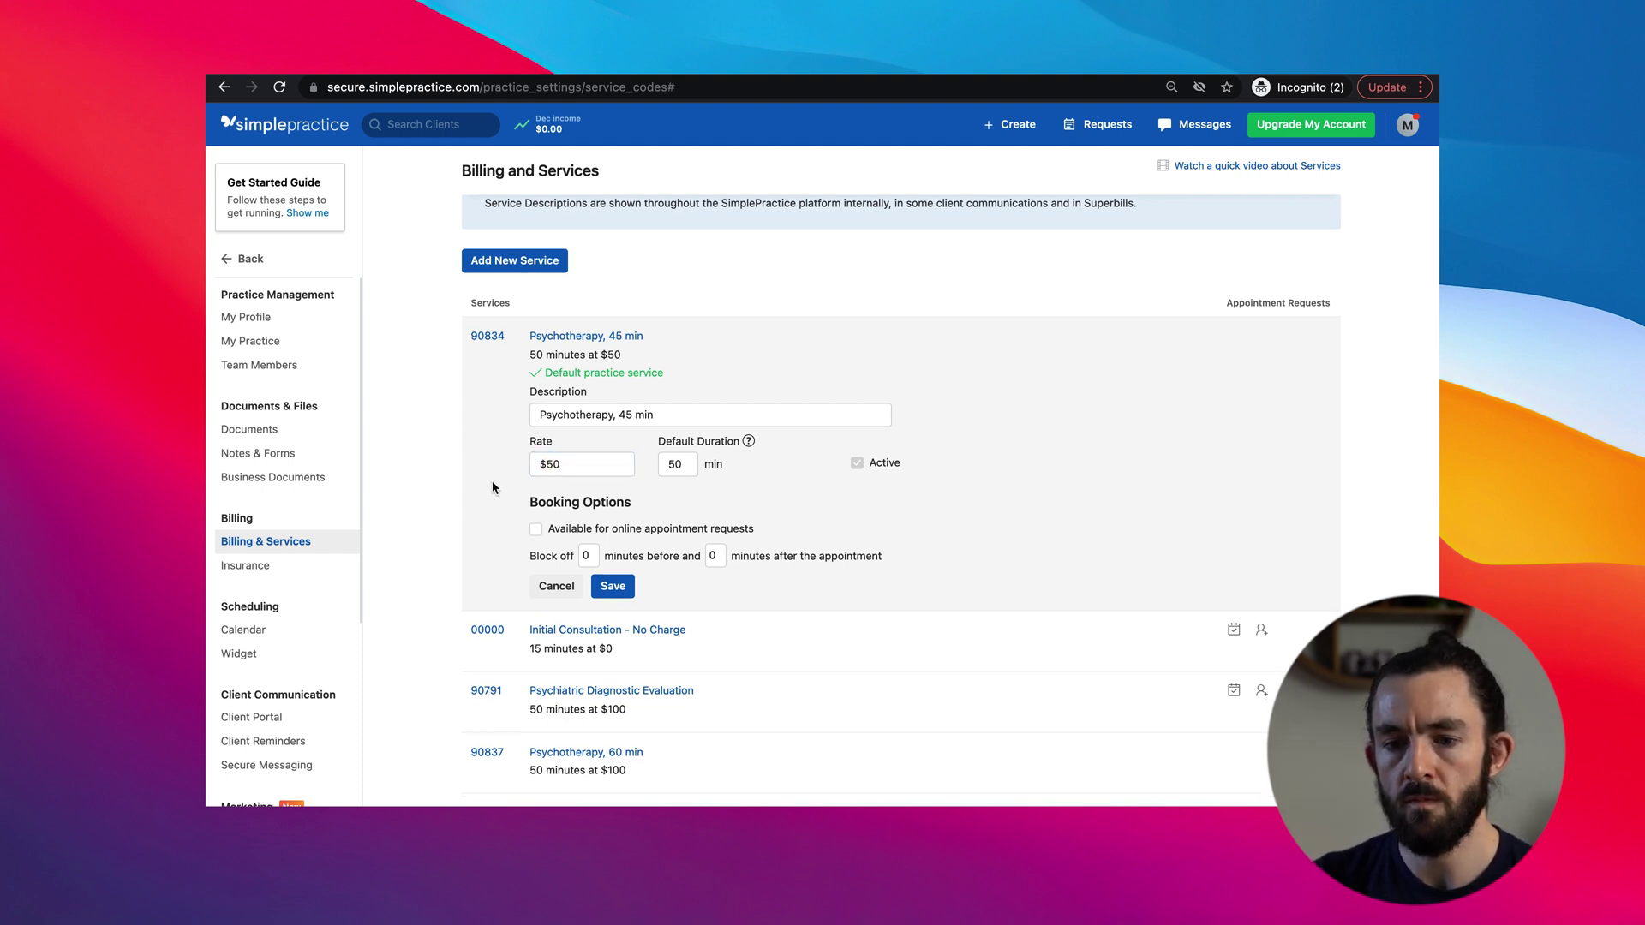
{"action": "left_click", "coordinate": [612, 586]}
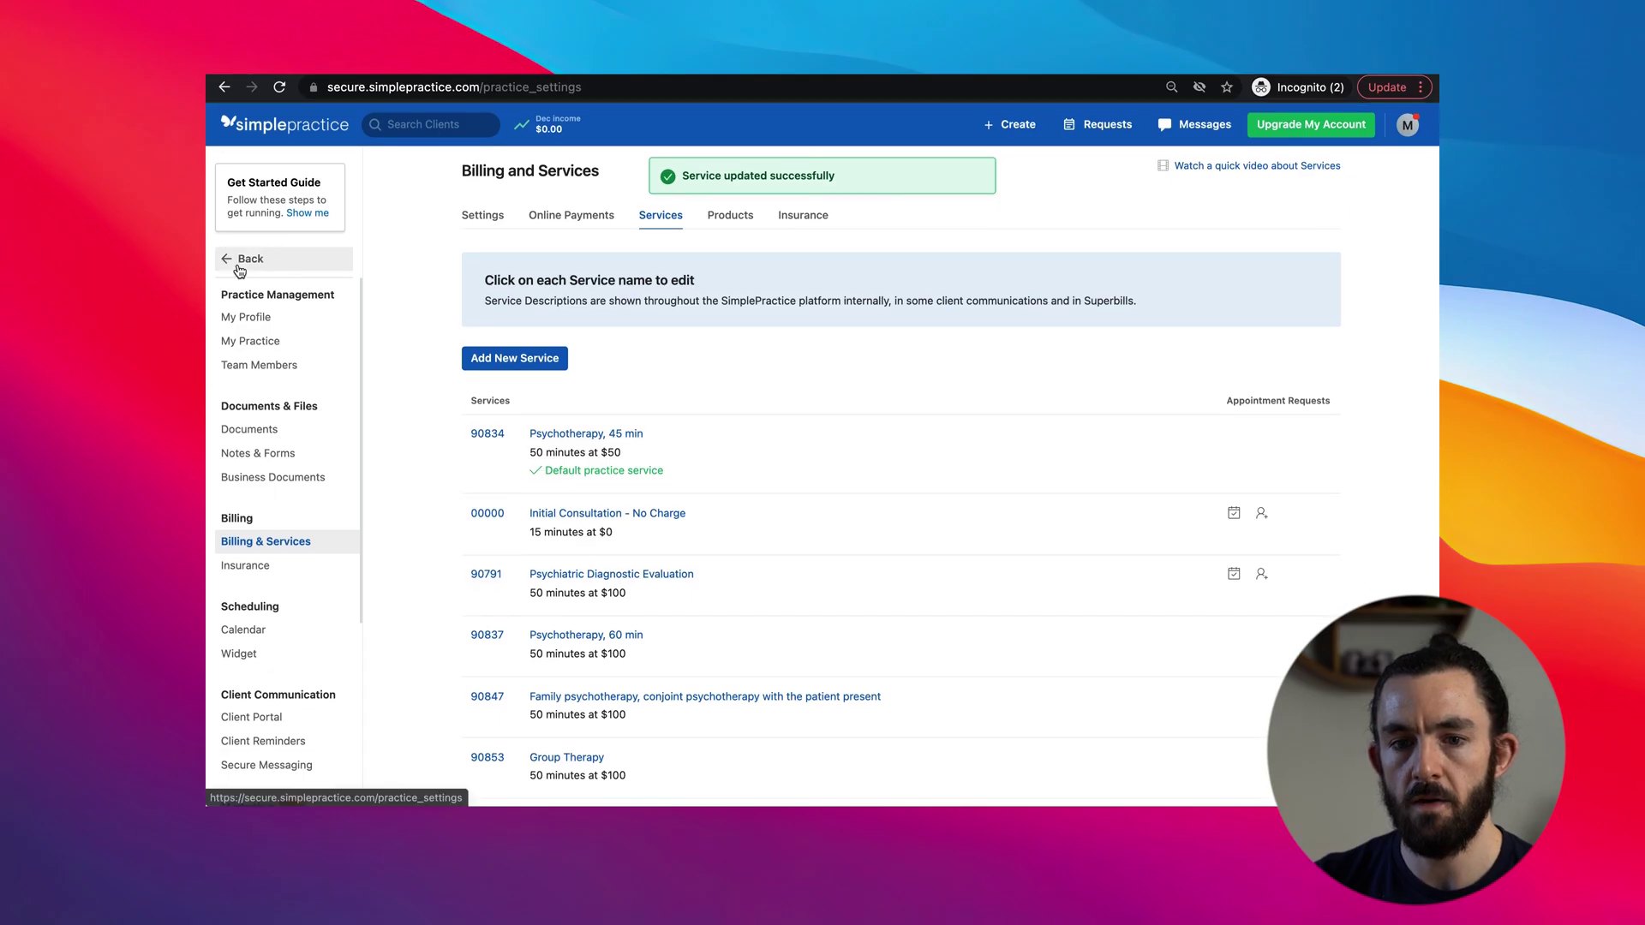
- Back on the calendar, book the client into the Friday, December 3, 2:00 pm slot
{"action": "left_click", "coordinate": [250, 260]}
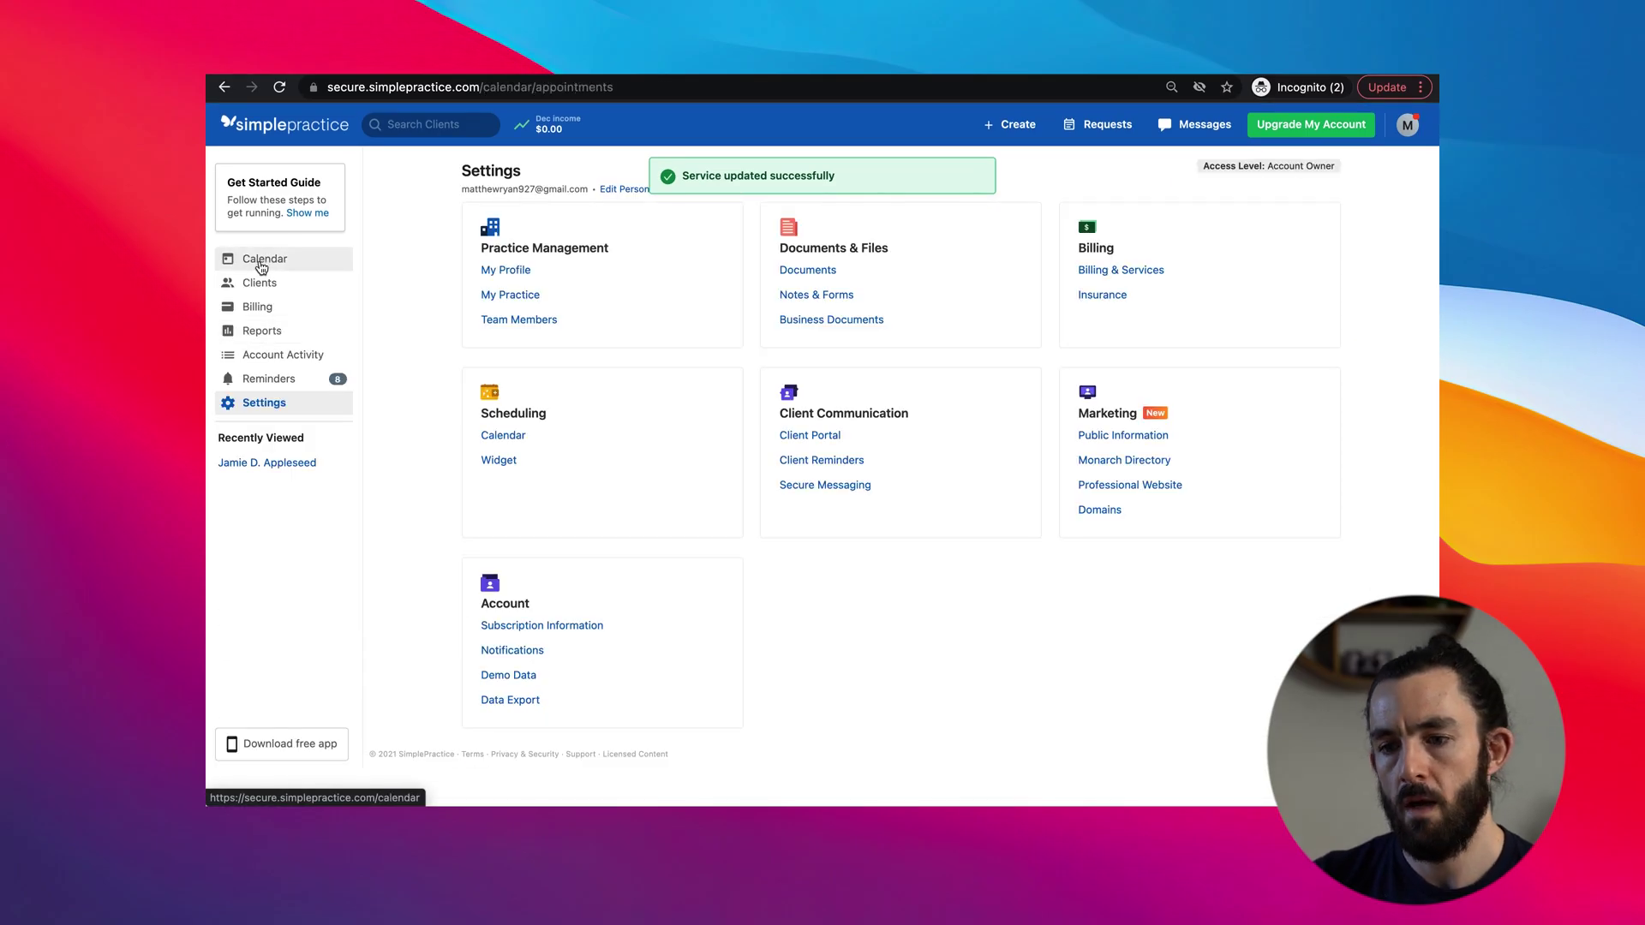
{"action": "left_click", "coordinate": [261, 261]}
{"action": "left_click", "coordinate": [1158, 587]}
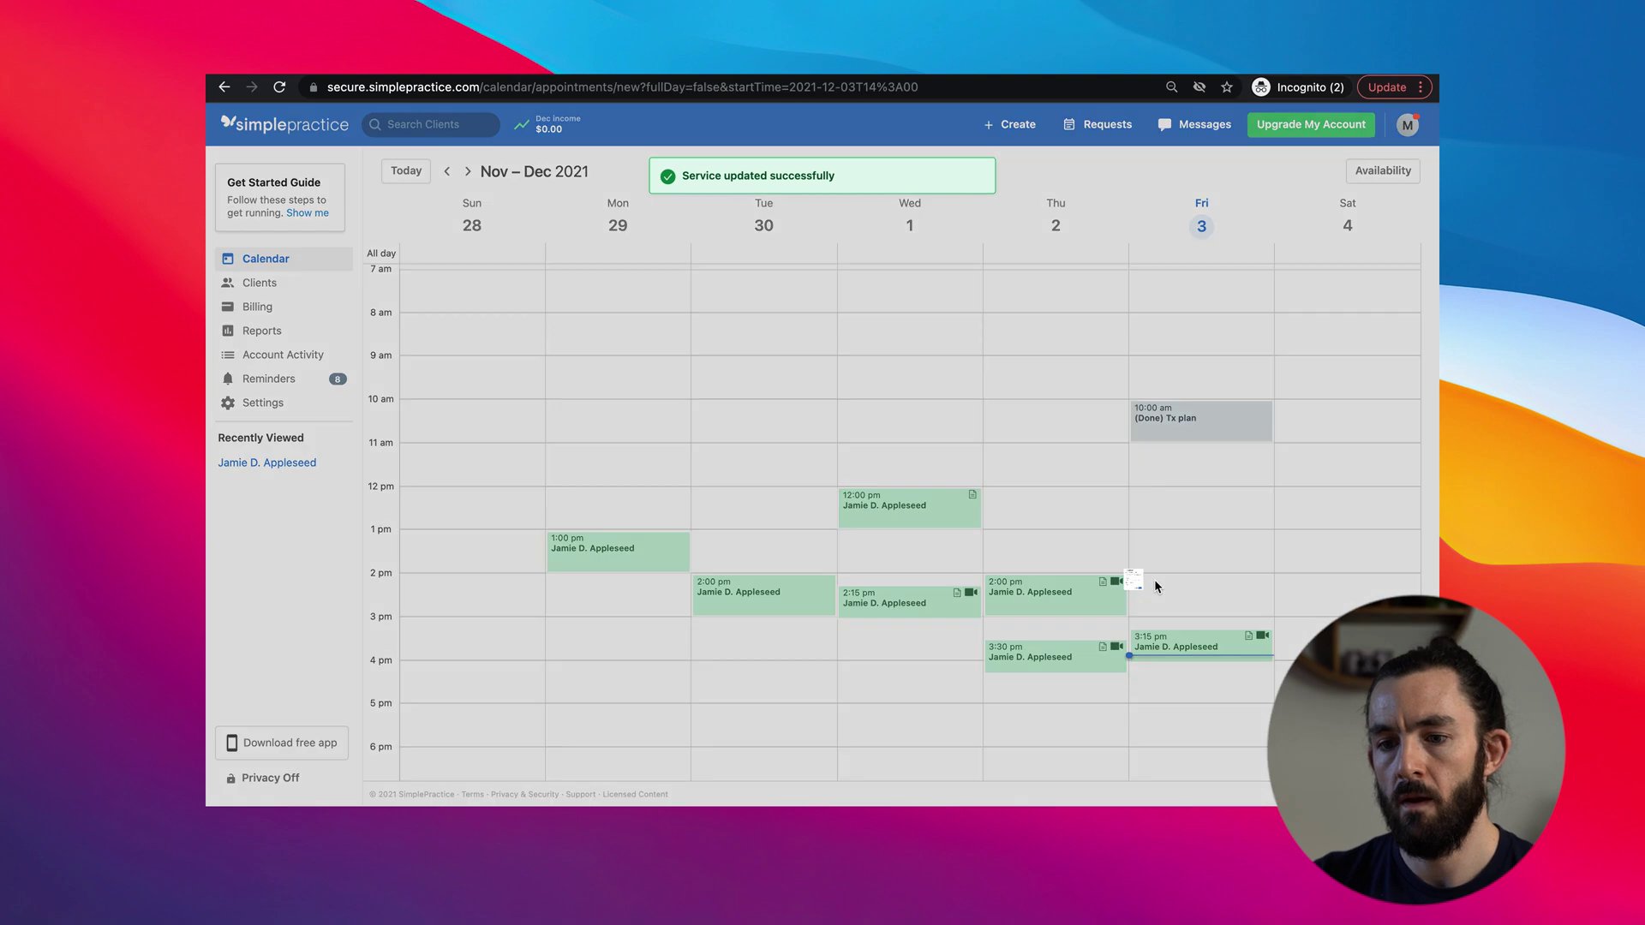
{"action": "left_click", "coordinate": [951, 523]}
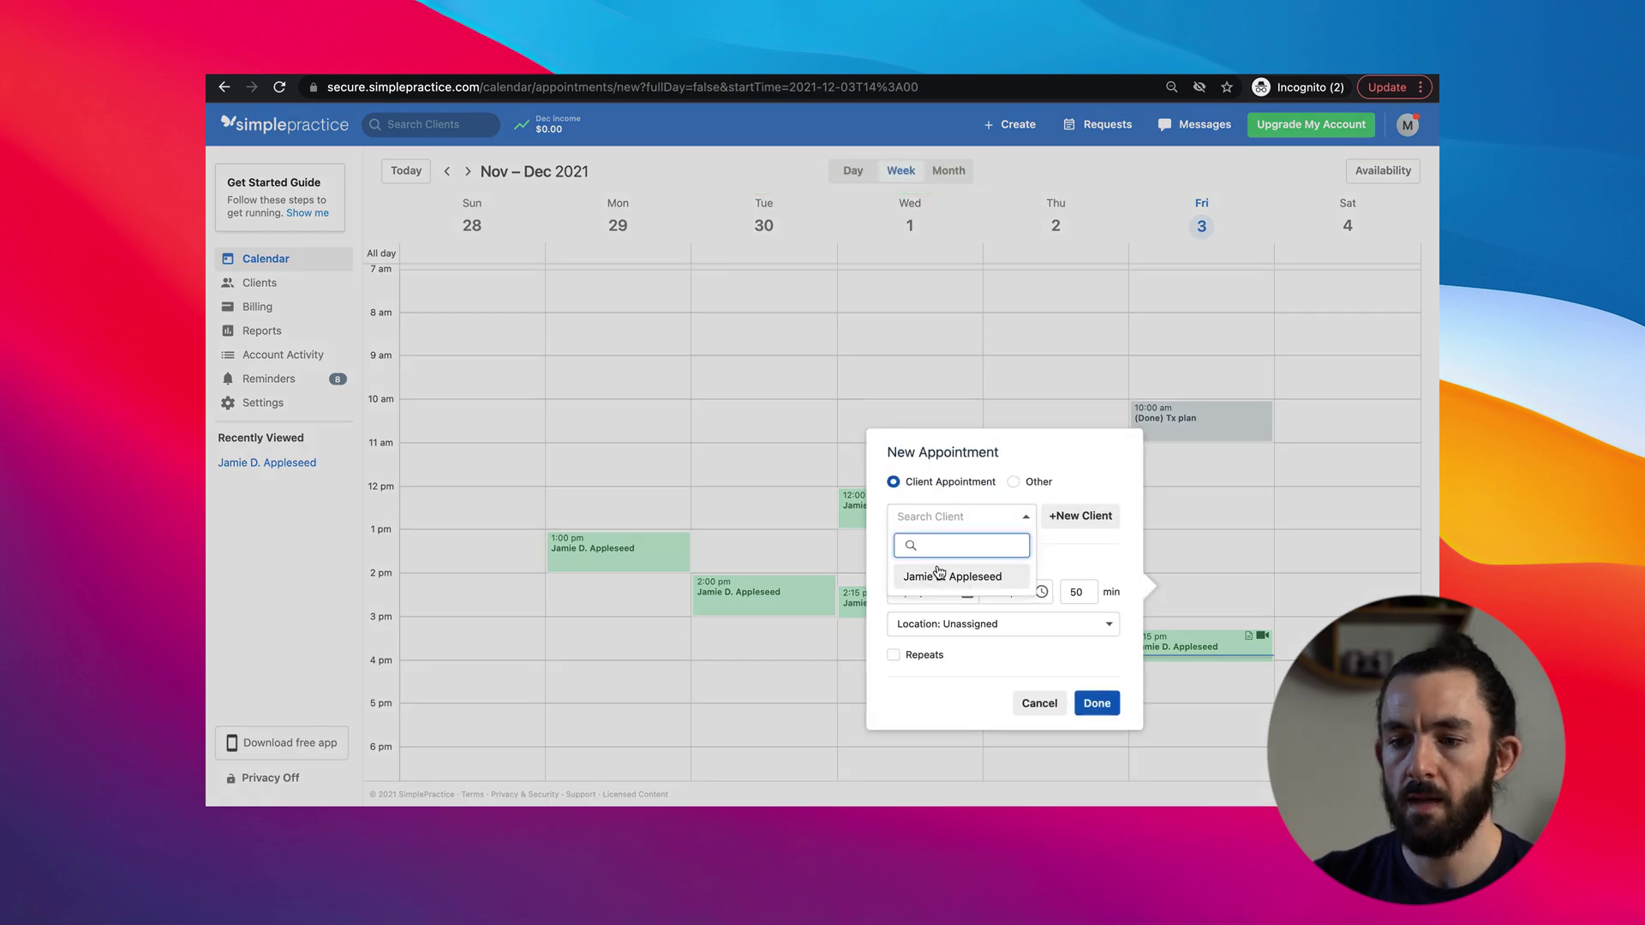
{"action": "left_click", "coordinate": [943, 574]}
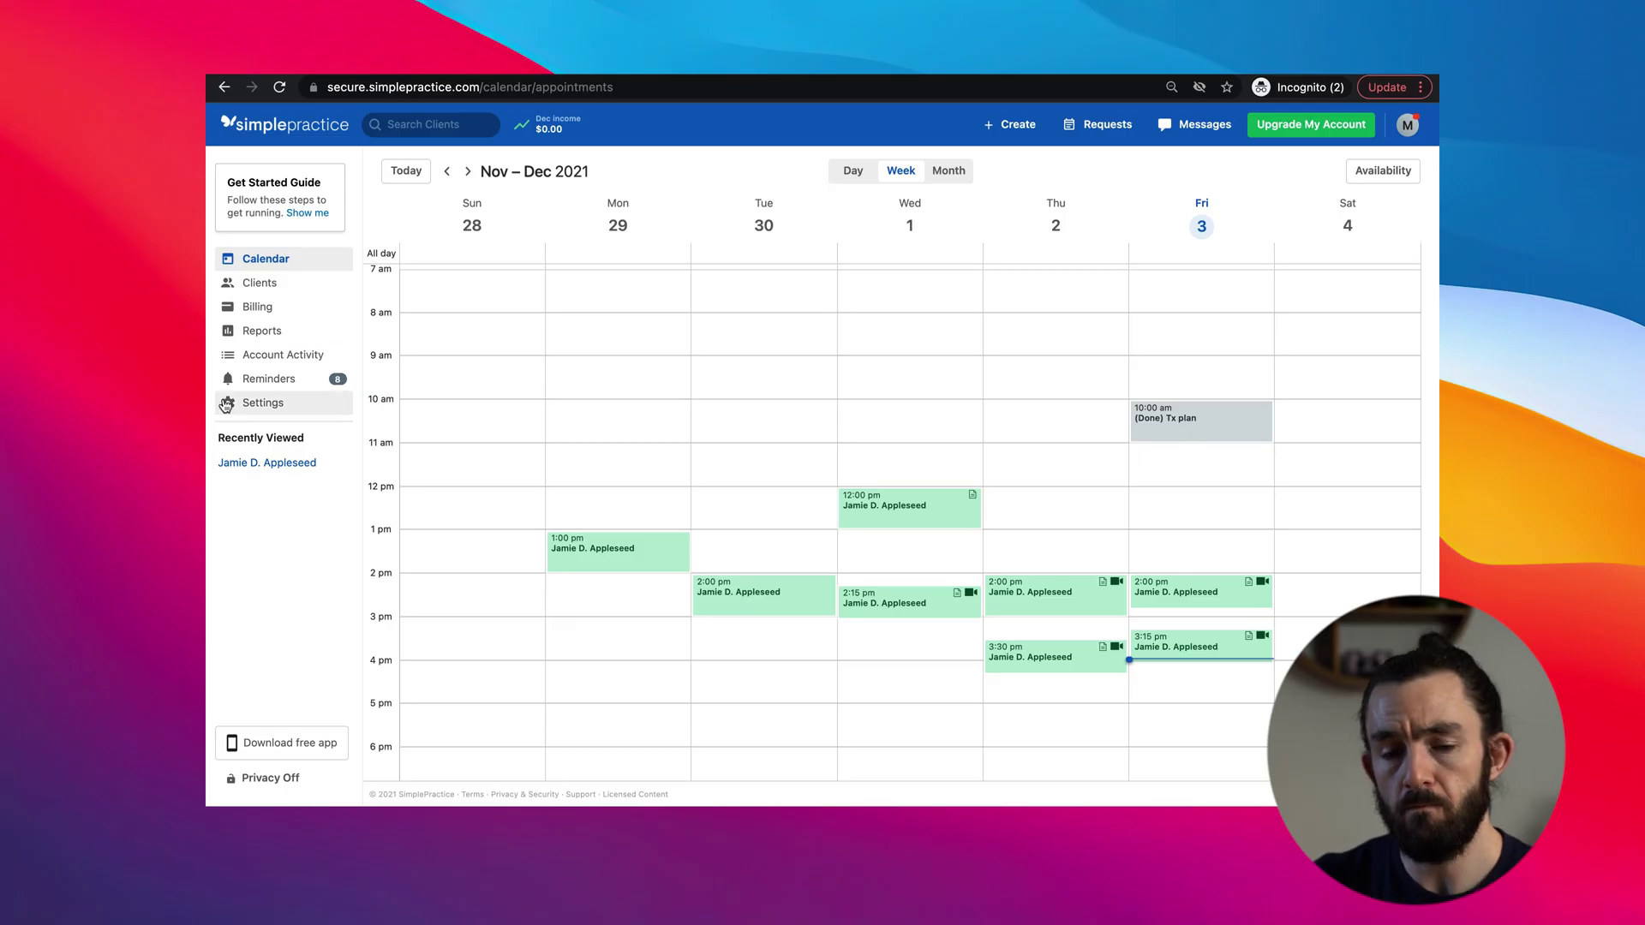
- Copy the embed code from the practice's Scheduling widget settings
{"action": "left_click", "coordinate": [226, 403]}
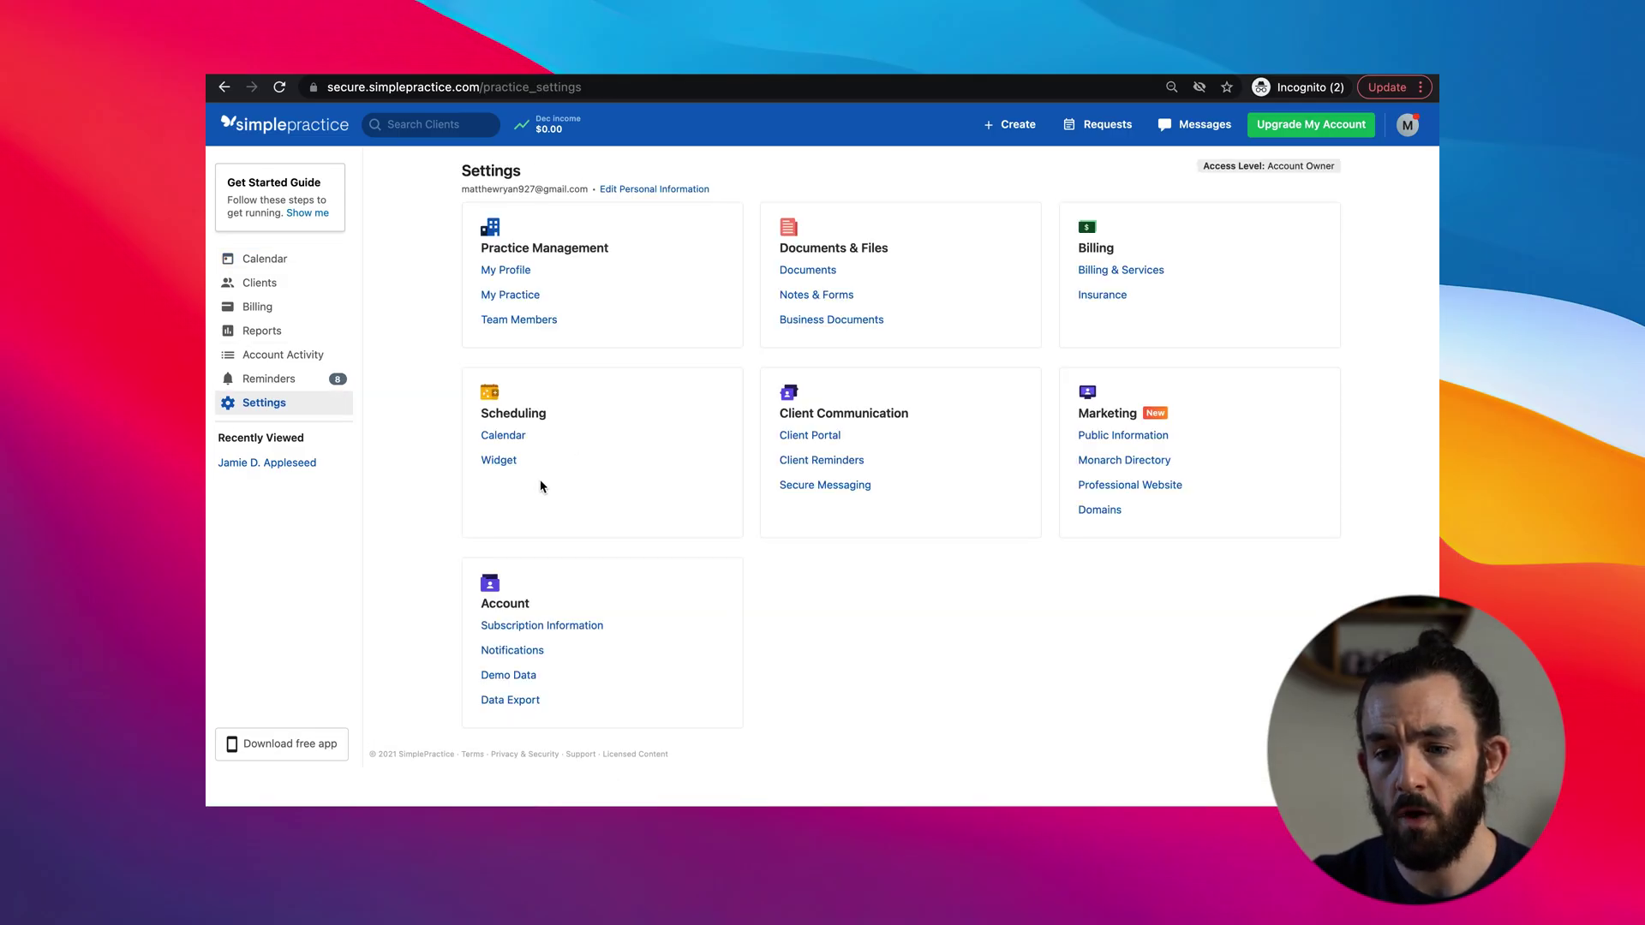
{"action": "left_click", "coordinate": [500, 463]}
{"action": "scroll", "coordinate": [301, 526], "scroll_direction": "down", "scroll_amount": 4}
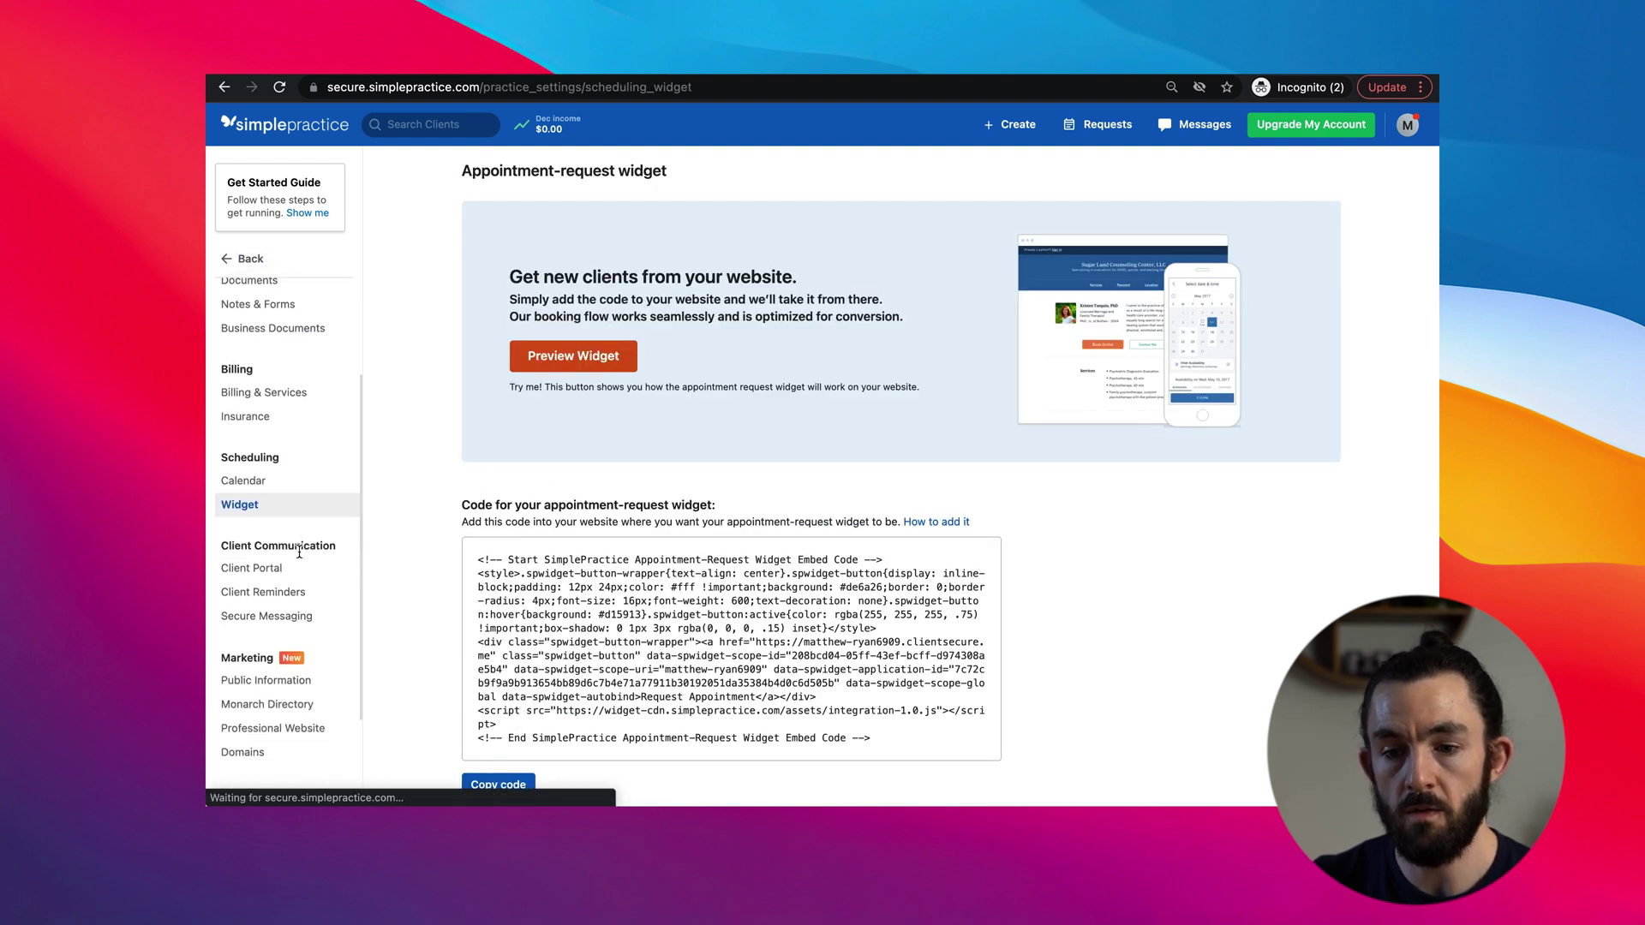
{"action": "scroll", "coordinate": [570, 479], "scroll_direction": "down", "scroll_amount": 2}
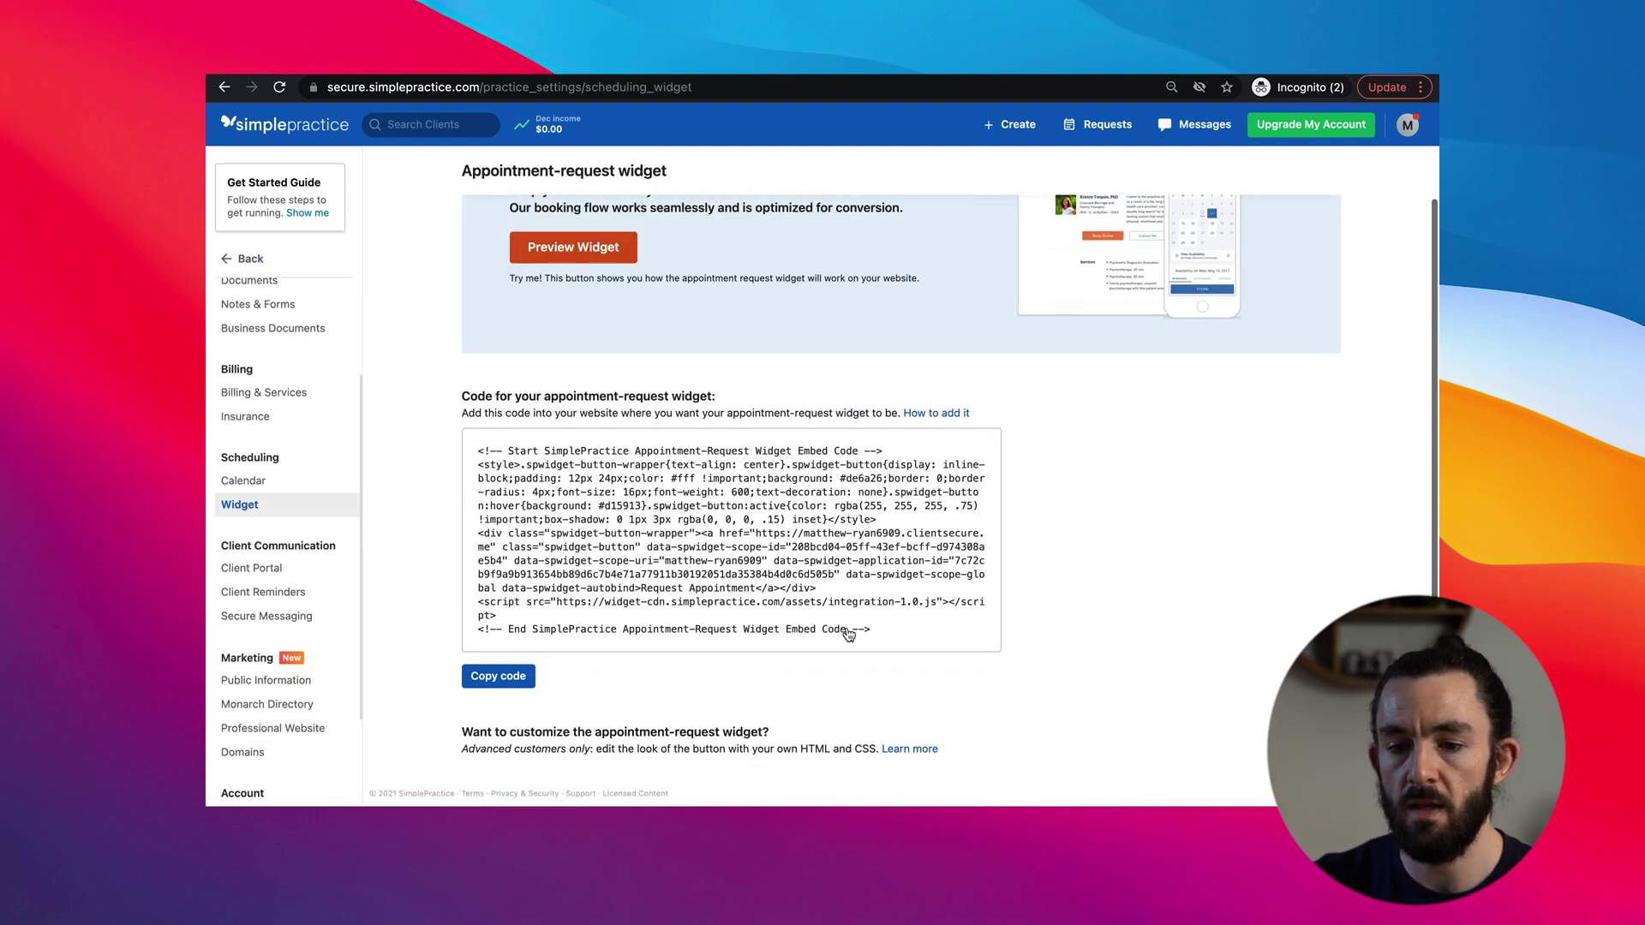
{"action": "left_click", "coordinate": [512, 676]}
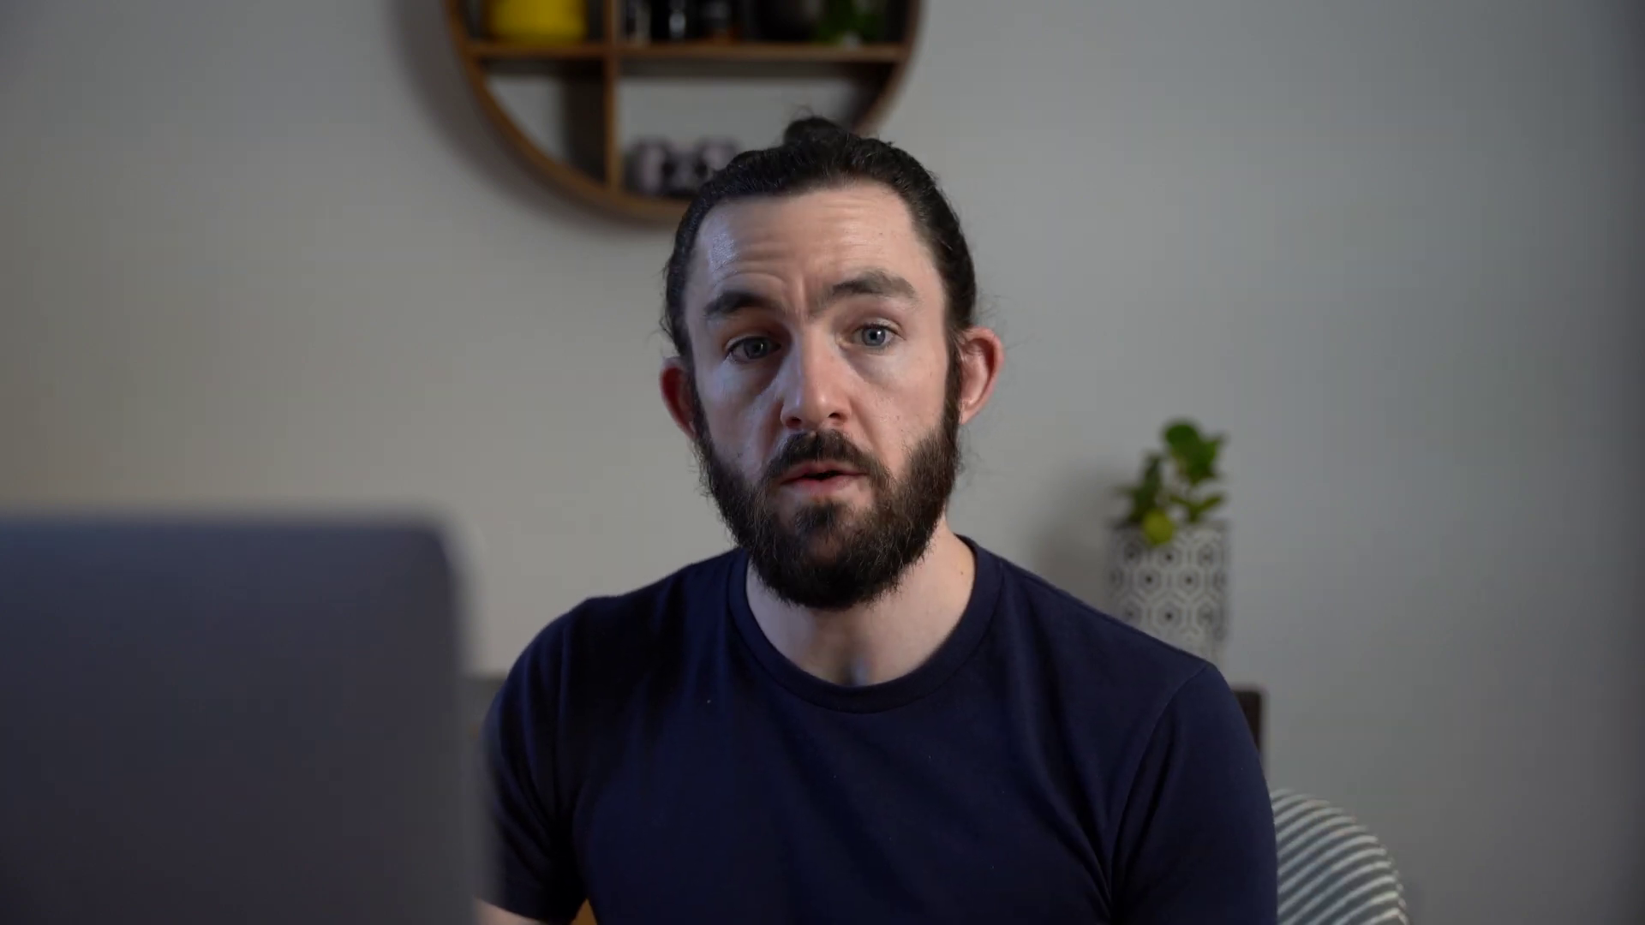
- Replace the Hello, World! code with the widget code and test the Request Appointment button
{"action": "key", "text": "super+a"}
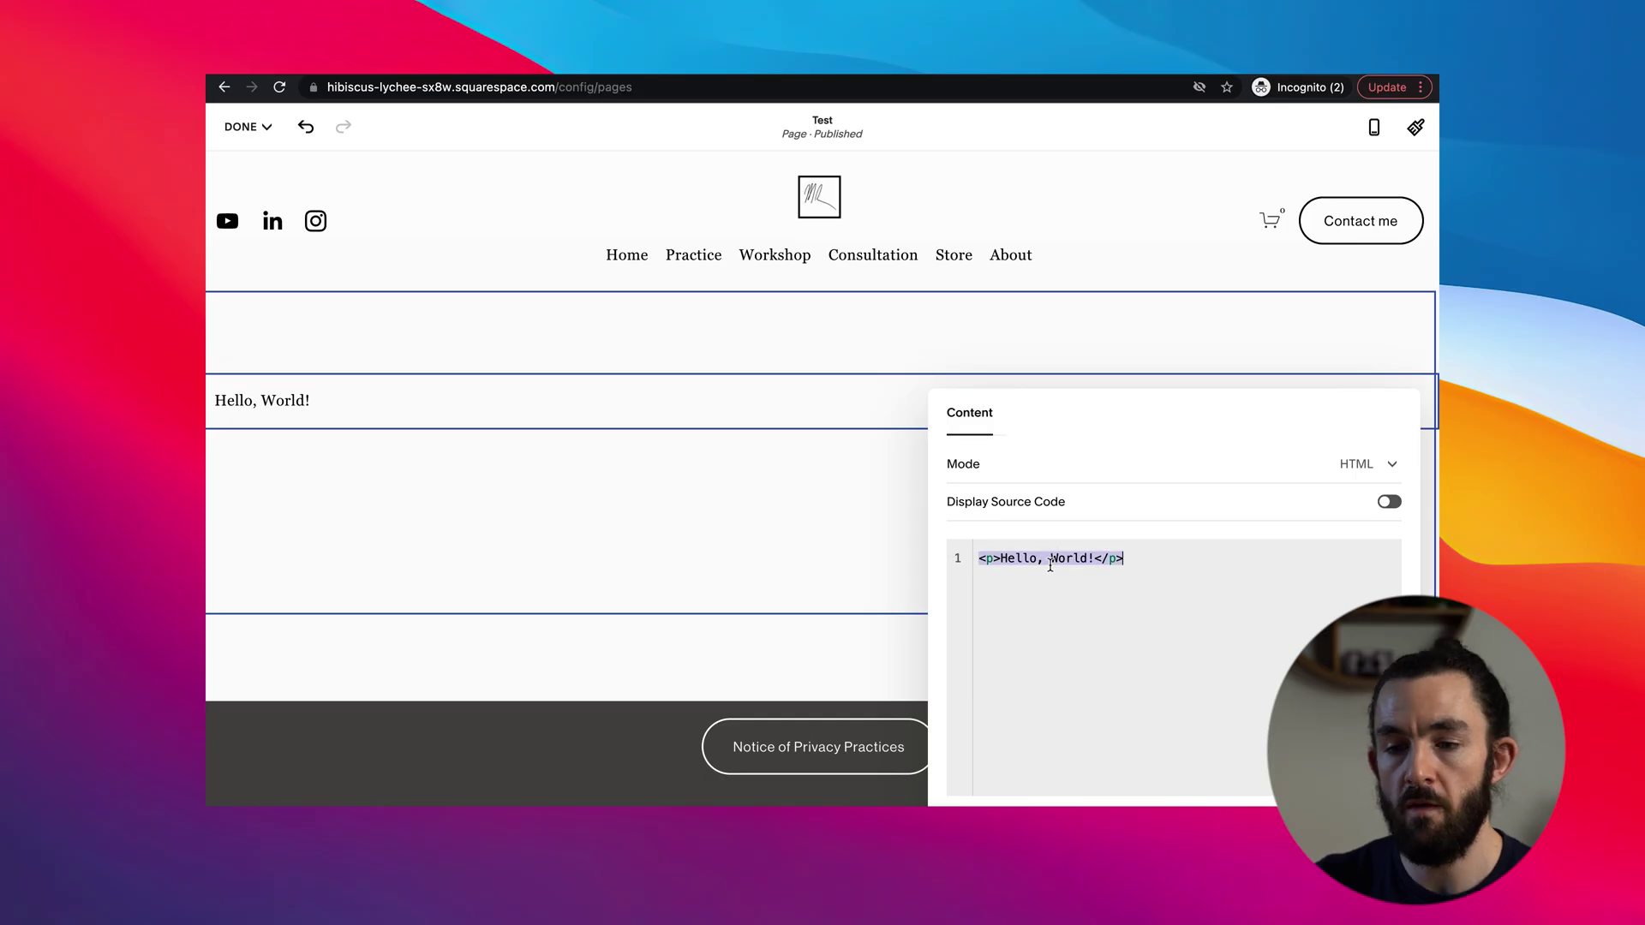
{"action": "key", "text": "super+v"}
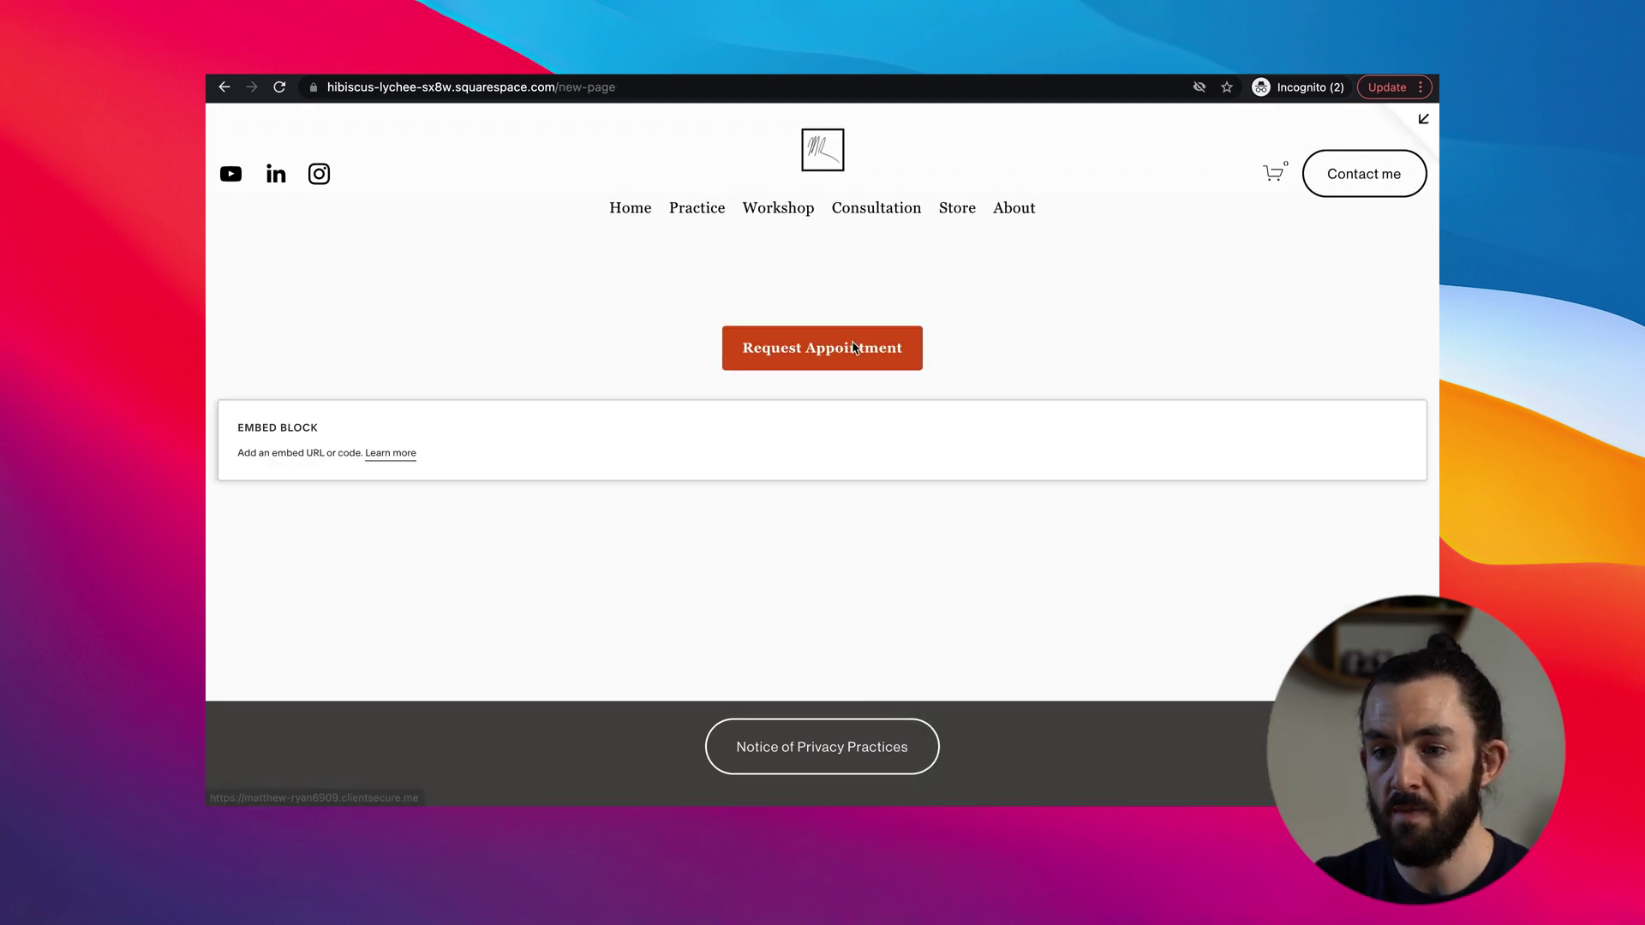
{"action": "left_click", "coordinate": [854, 348]}
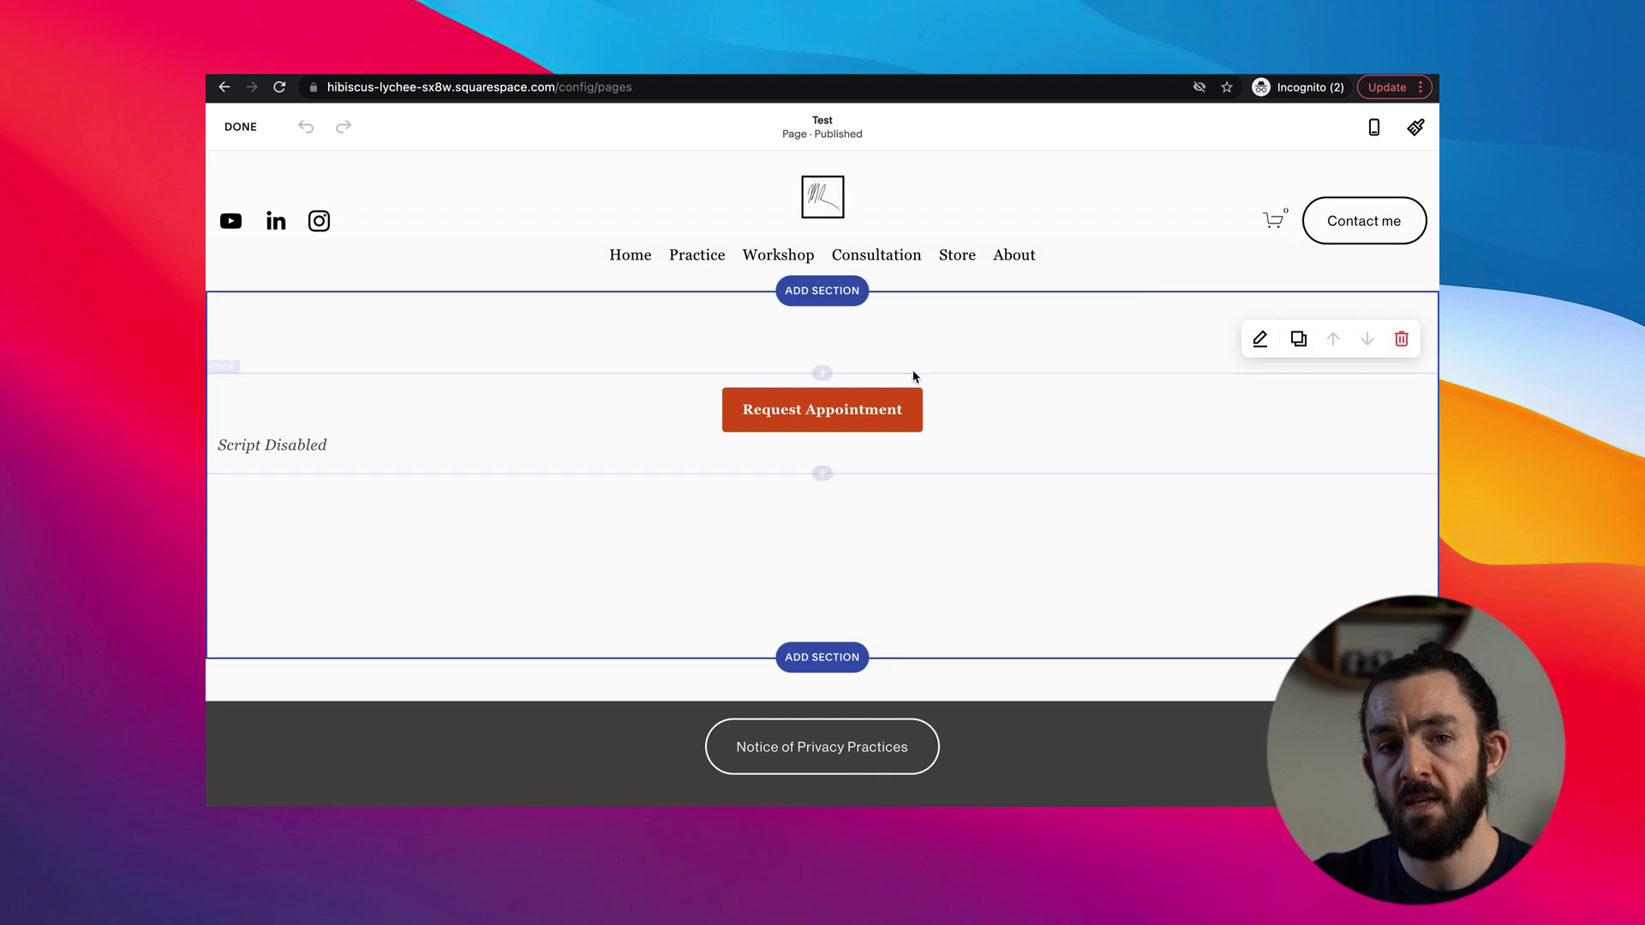
- Reopen the code block on the Test page for editing
{"action": "left_click", "coordinate": [828, 418]}
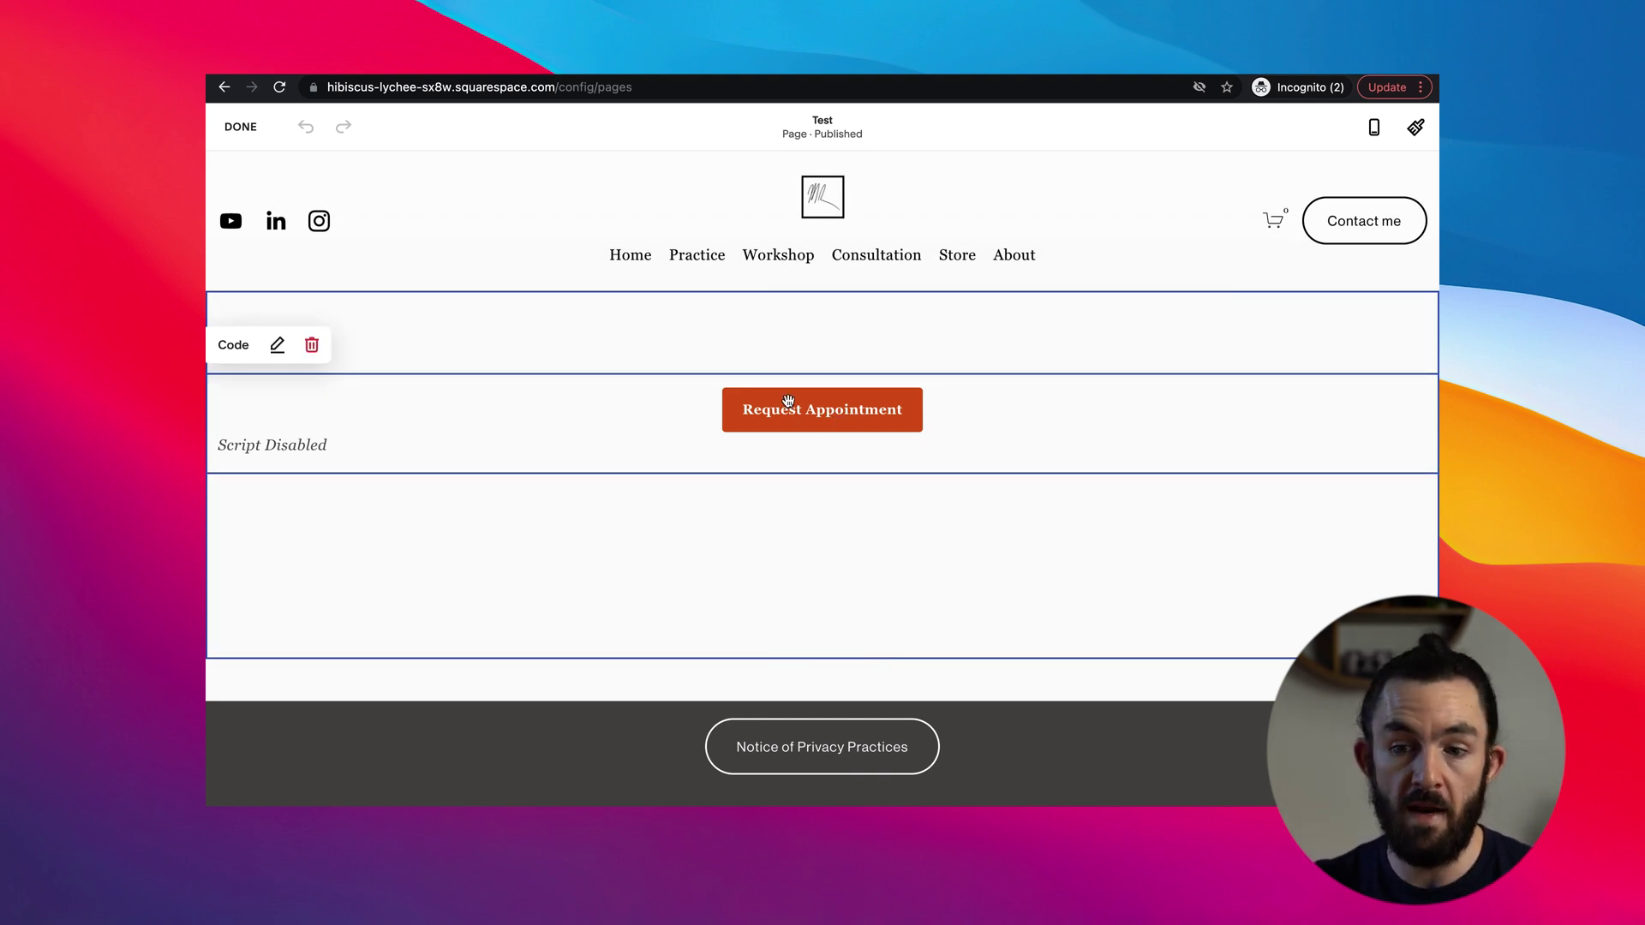
{"action": "left_click", "coordinate": [272, 351]}
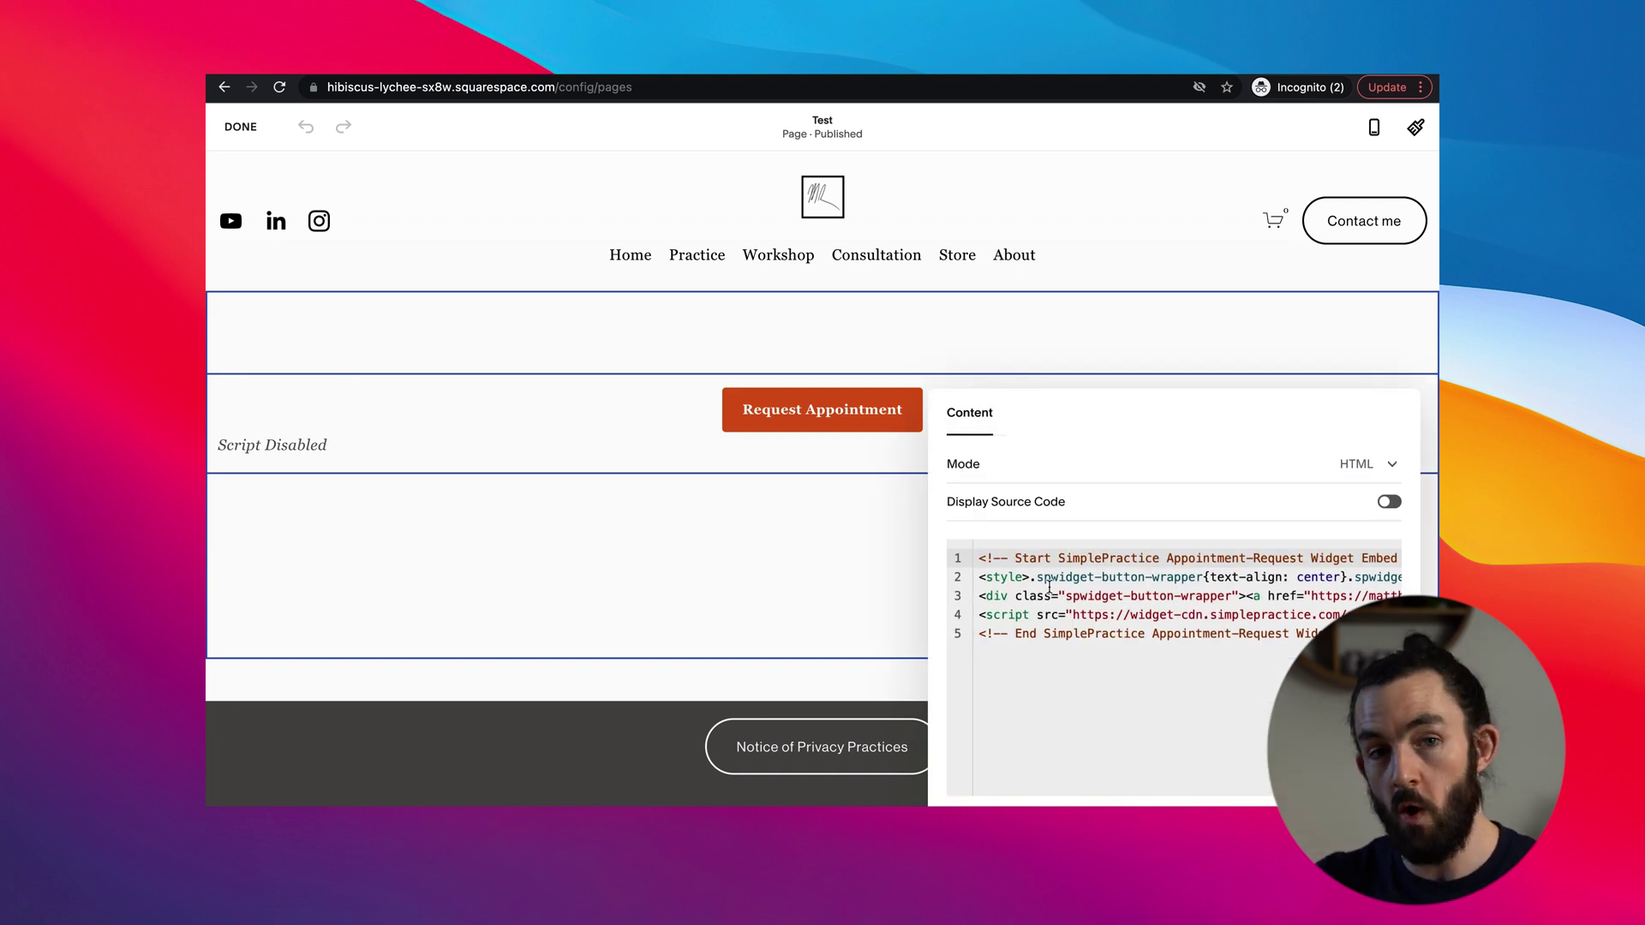
{"action": "scroll", "coordinate": [1123, 597], "scroll_direction": "right", "scroll_amount": 3}
{"action": "scroll", "coordinate": [1122, 597], "scroll_direction": "left", "scroll_amount": 1}
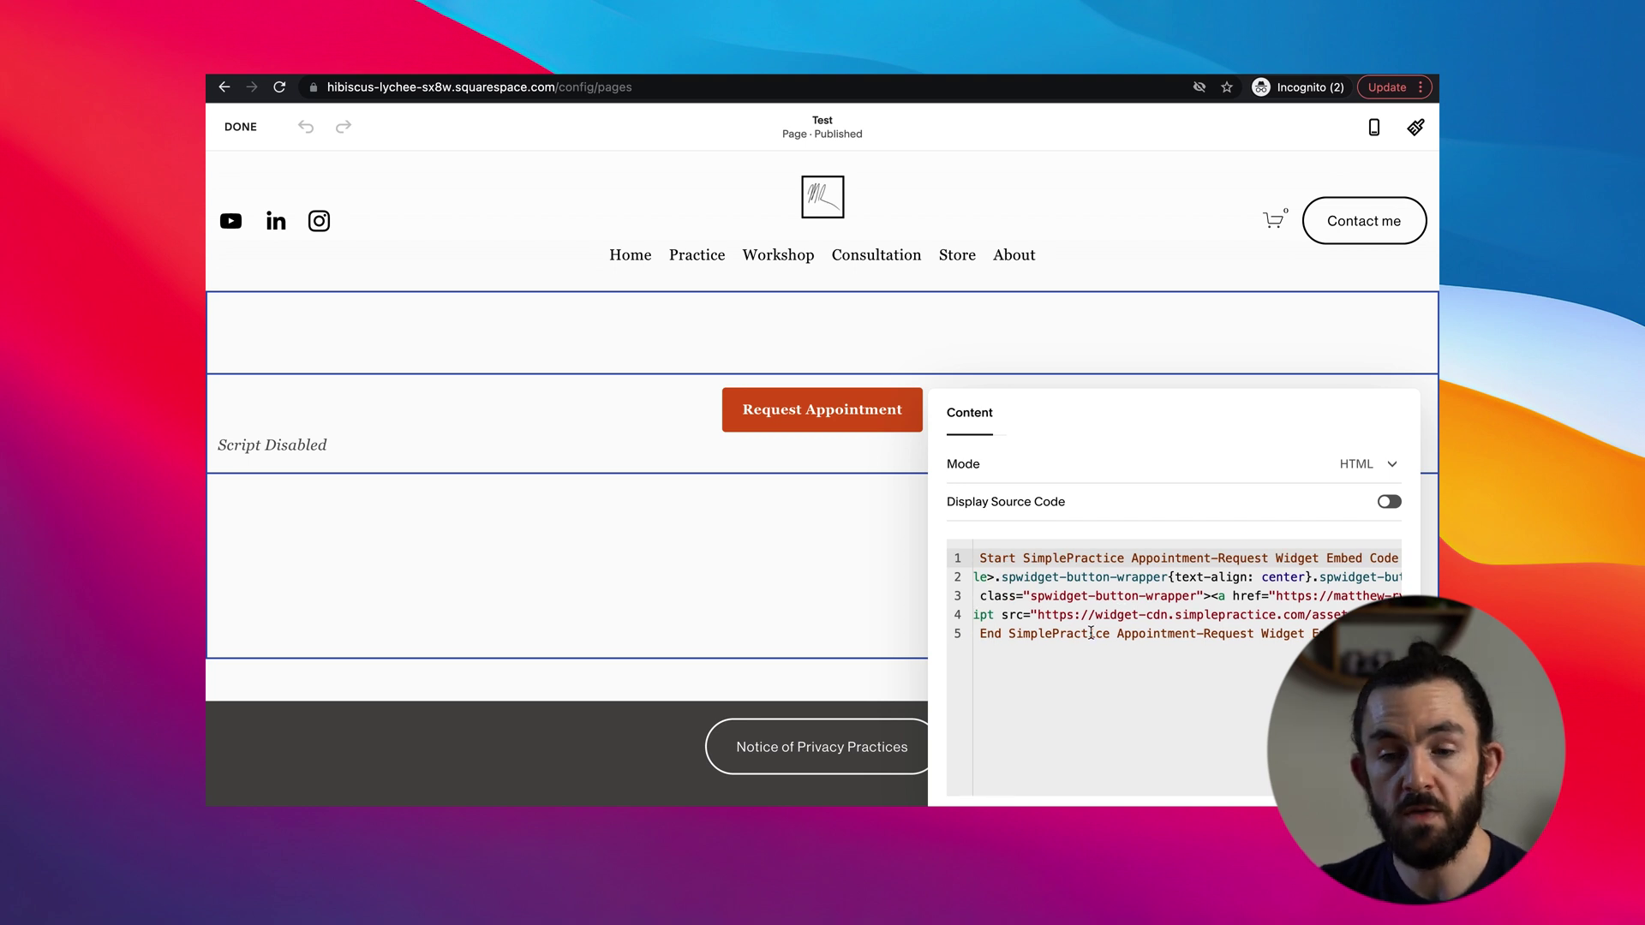
{"action": "scroll", "coordinate": [1116, 638], "scroll_direction": "left", "scroll_amount": 1}
- Change the button text from 'Request Appointment' to 'Schedule' in the full Code Editor
{"action": "left_click", "coordinate": [1116, 638]}
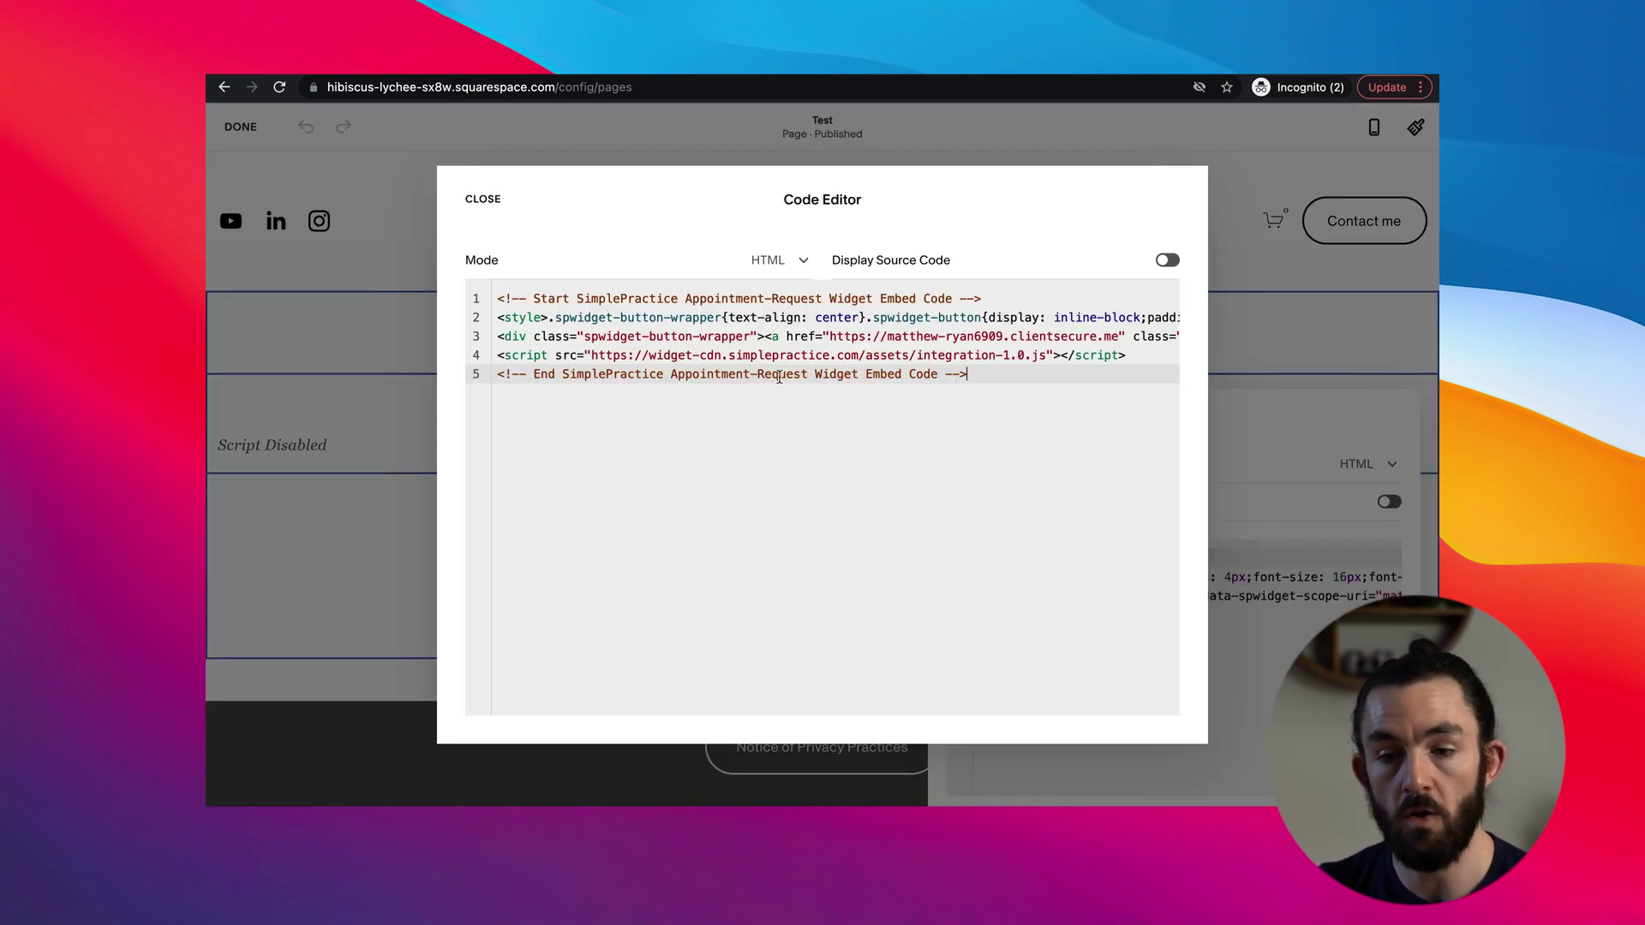
{"action": "scroll", "coordinate": [754, 354], "scroll_direction": "right", "scroll_amount": 5}
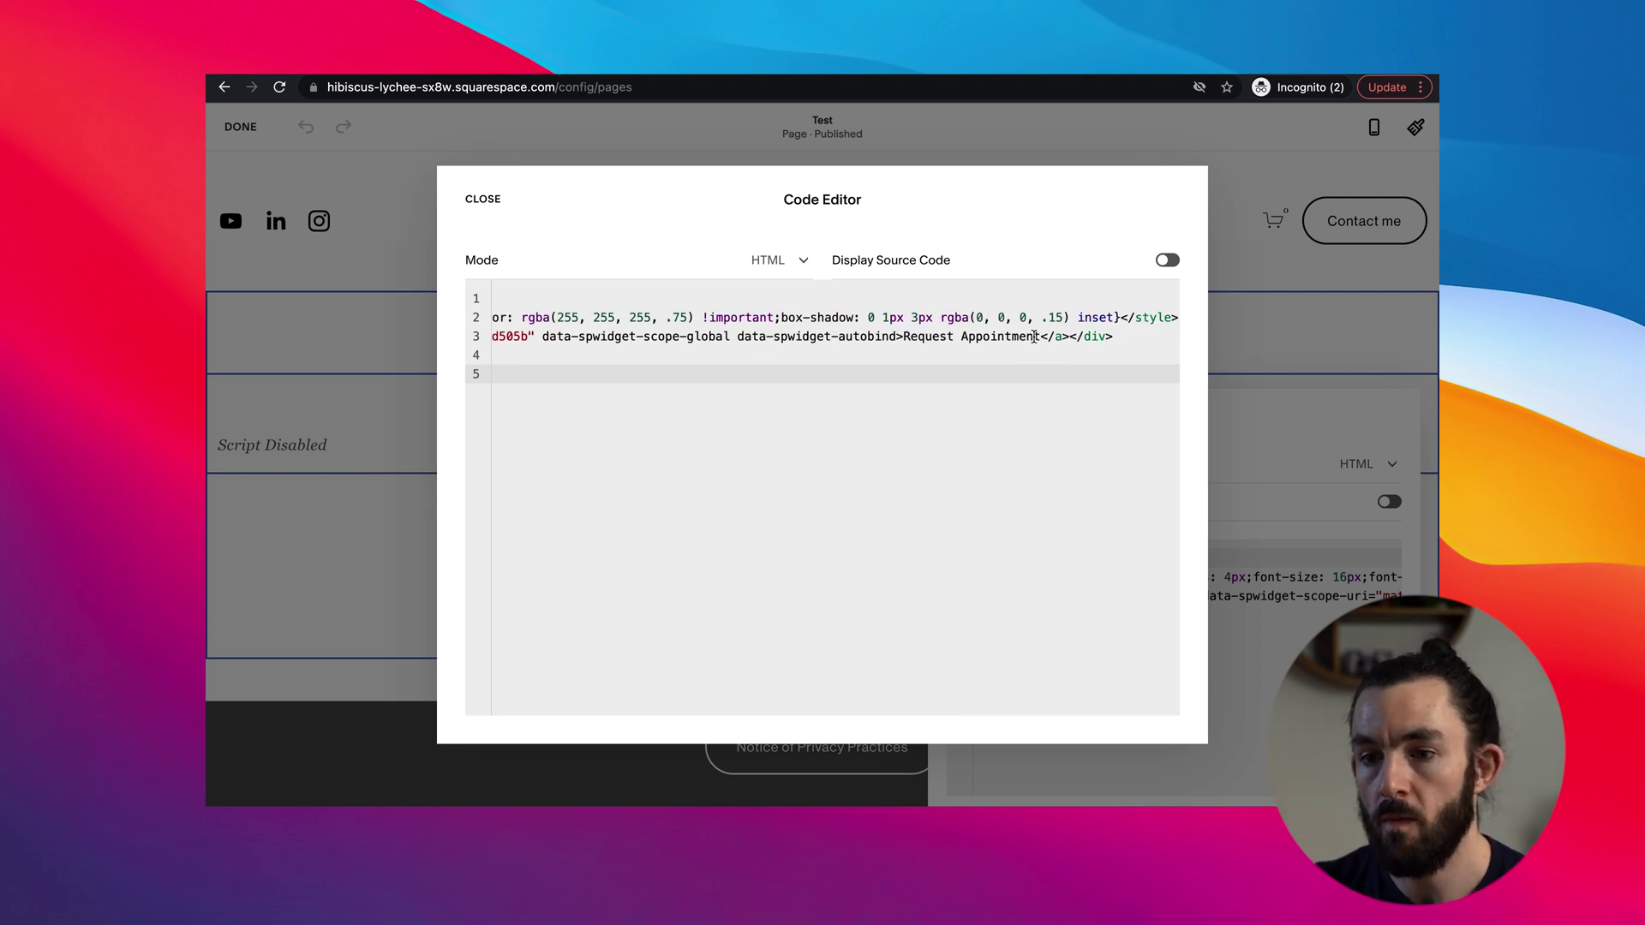
{"action": "left_click_drag", "start_coordinate": [1040, 336], "coordinate": [903, 336]}
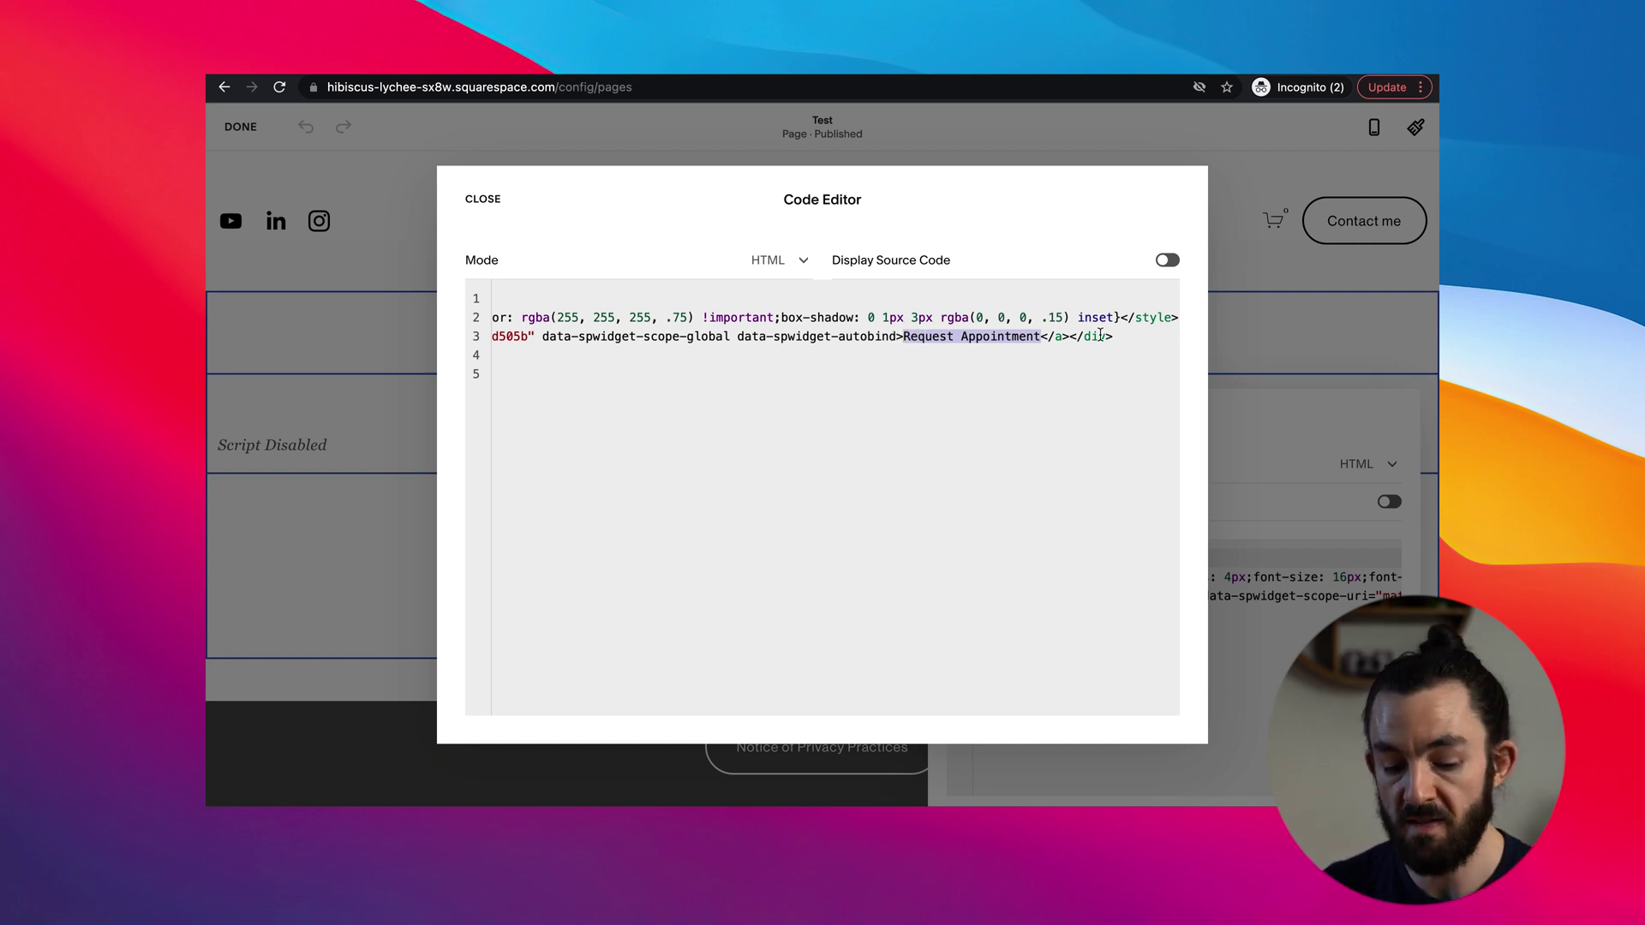
{"action": "type", "text": "Schedule"}
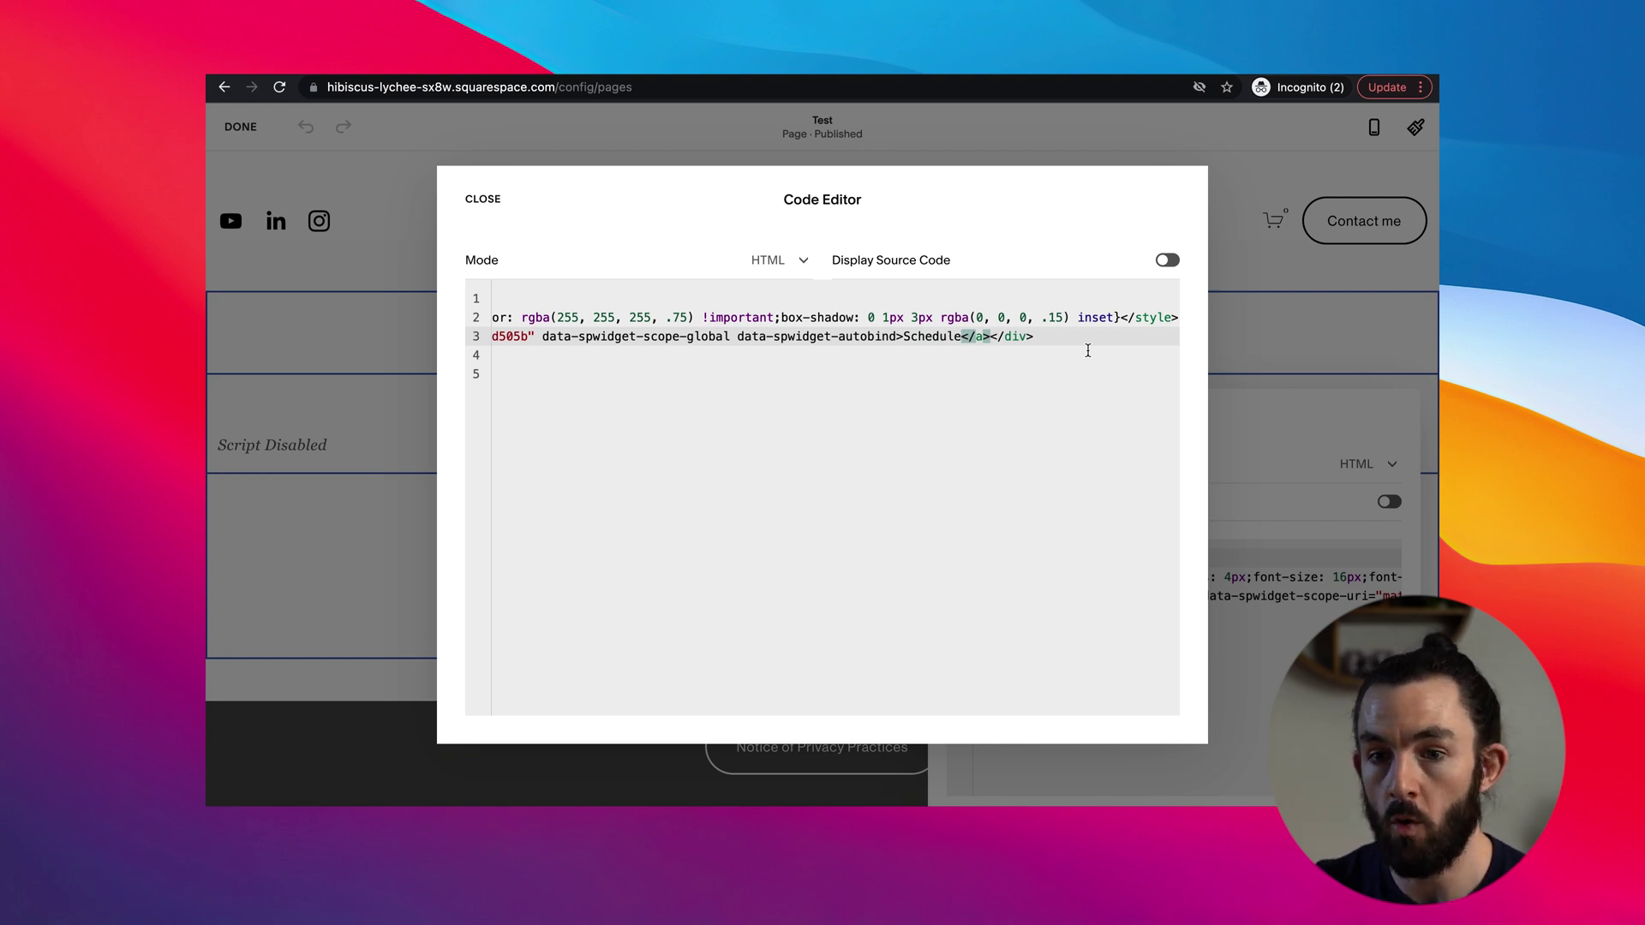
{"action": "left_click", "coordinate": [480, 202]}
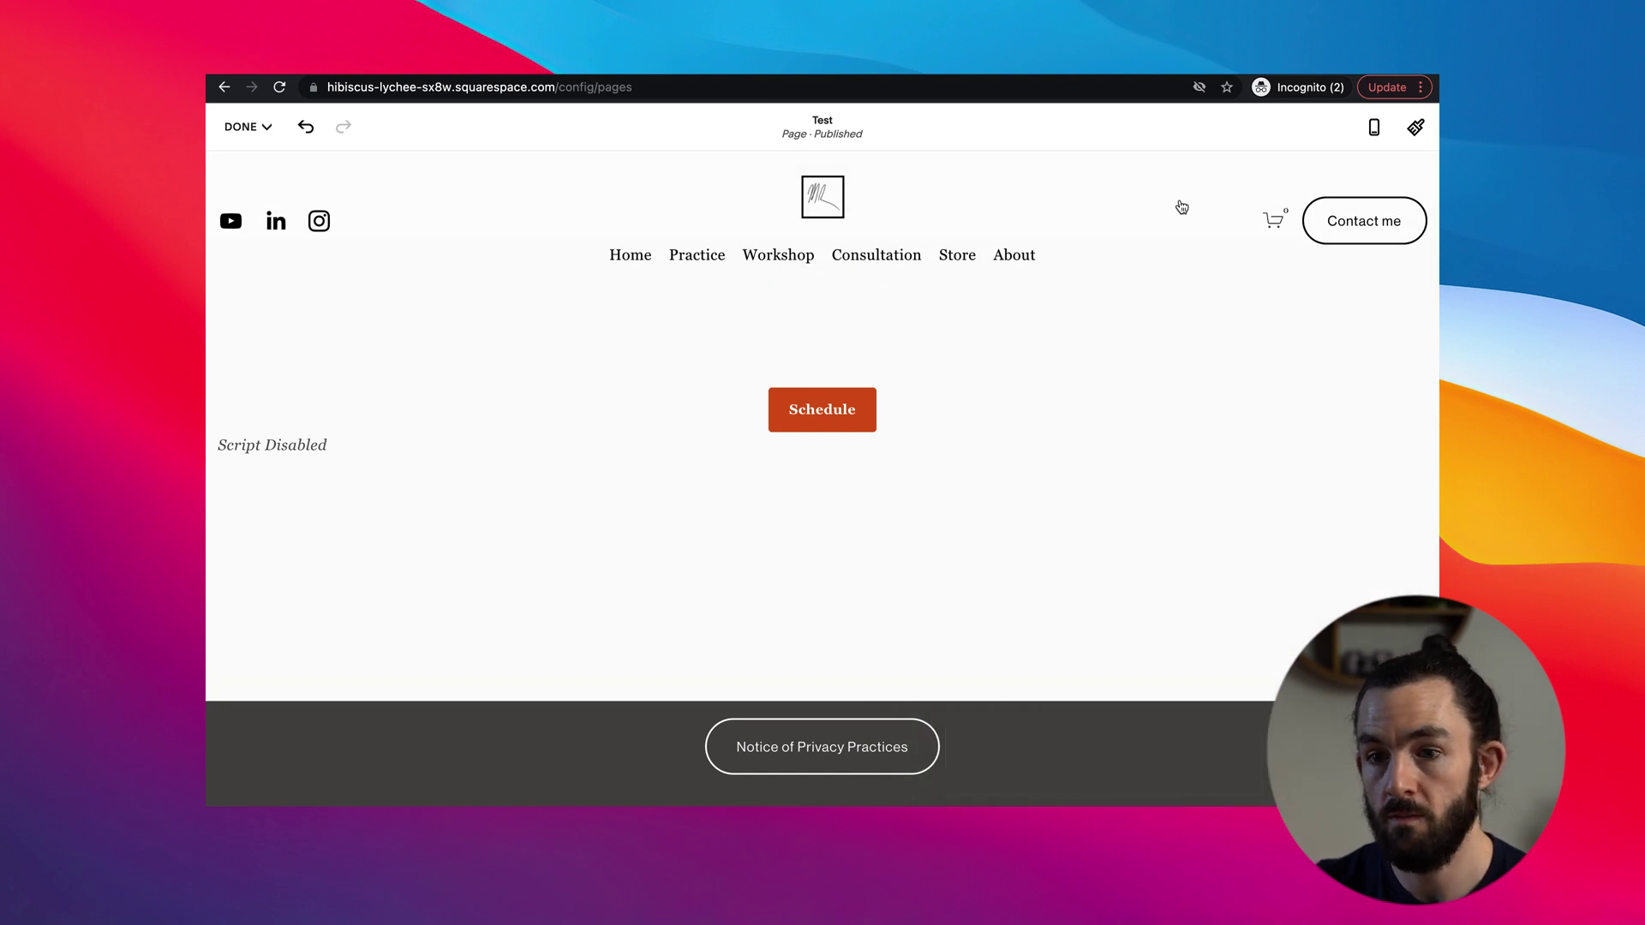
- Save the page and confirm the Schedule button opens the appointment request window
{"action": "left_click", "coordinate": [240, 126]}
{"action": "left_click", "coordinate": [247, 160]}
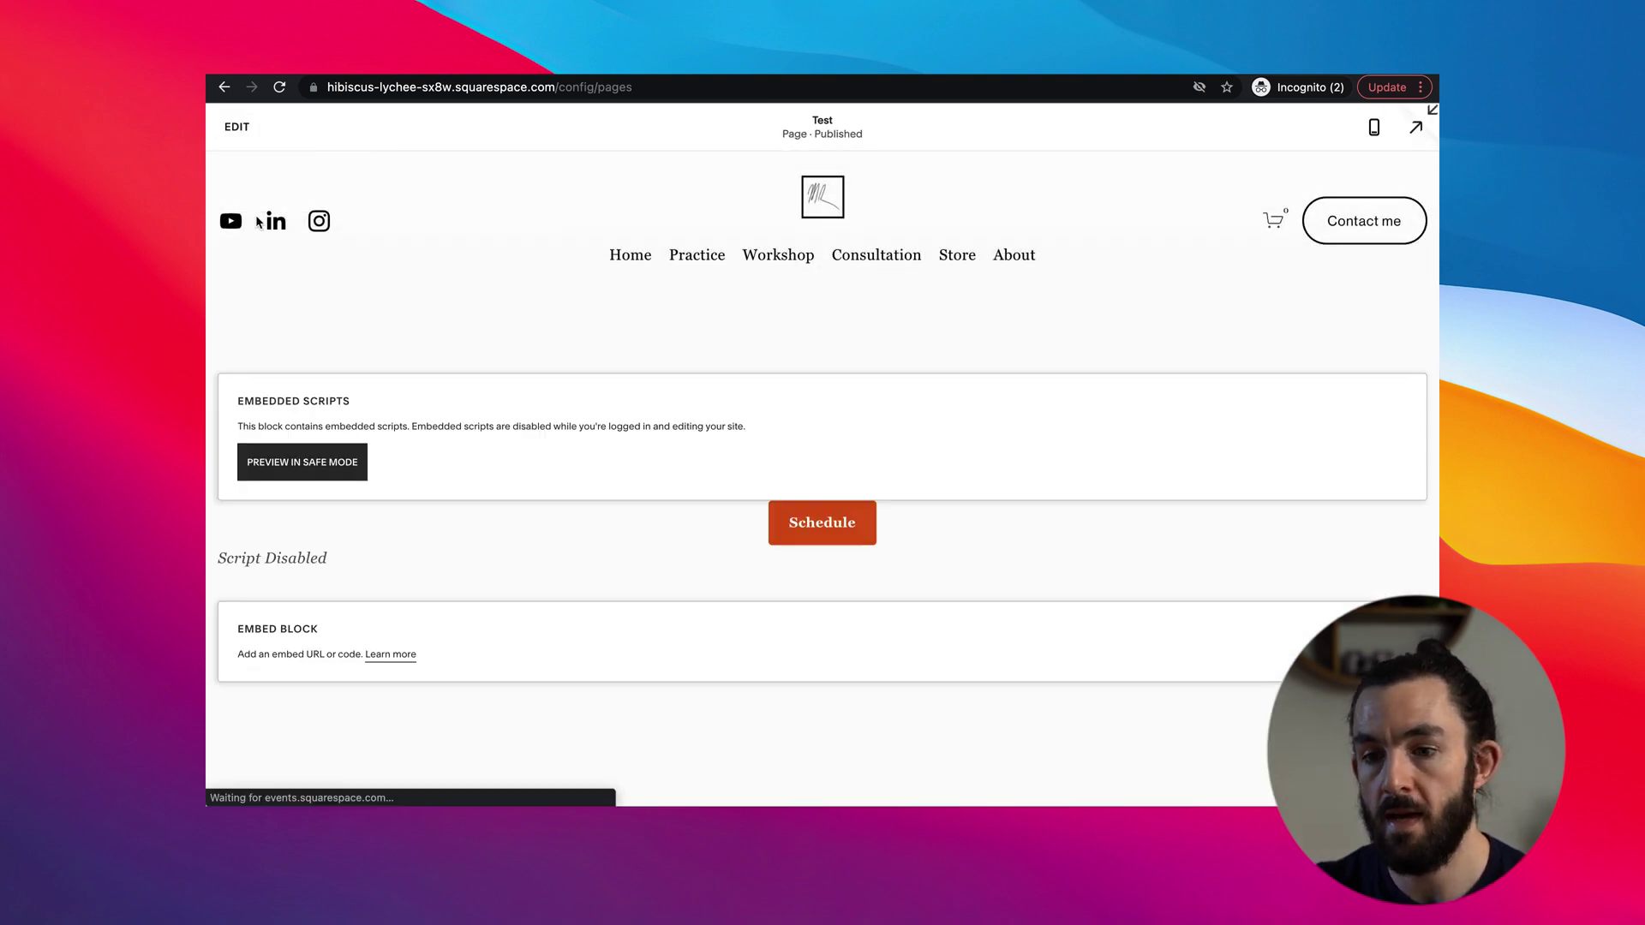
{"action": "left_click", "coordinate": [836, 348]}
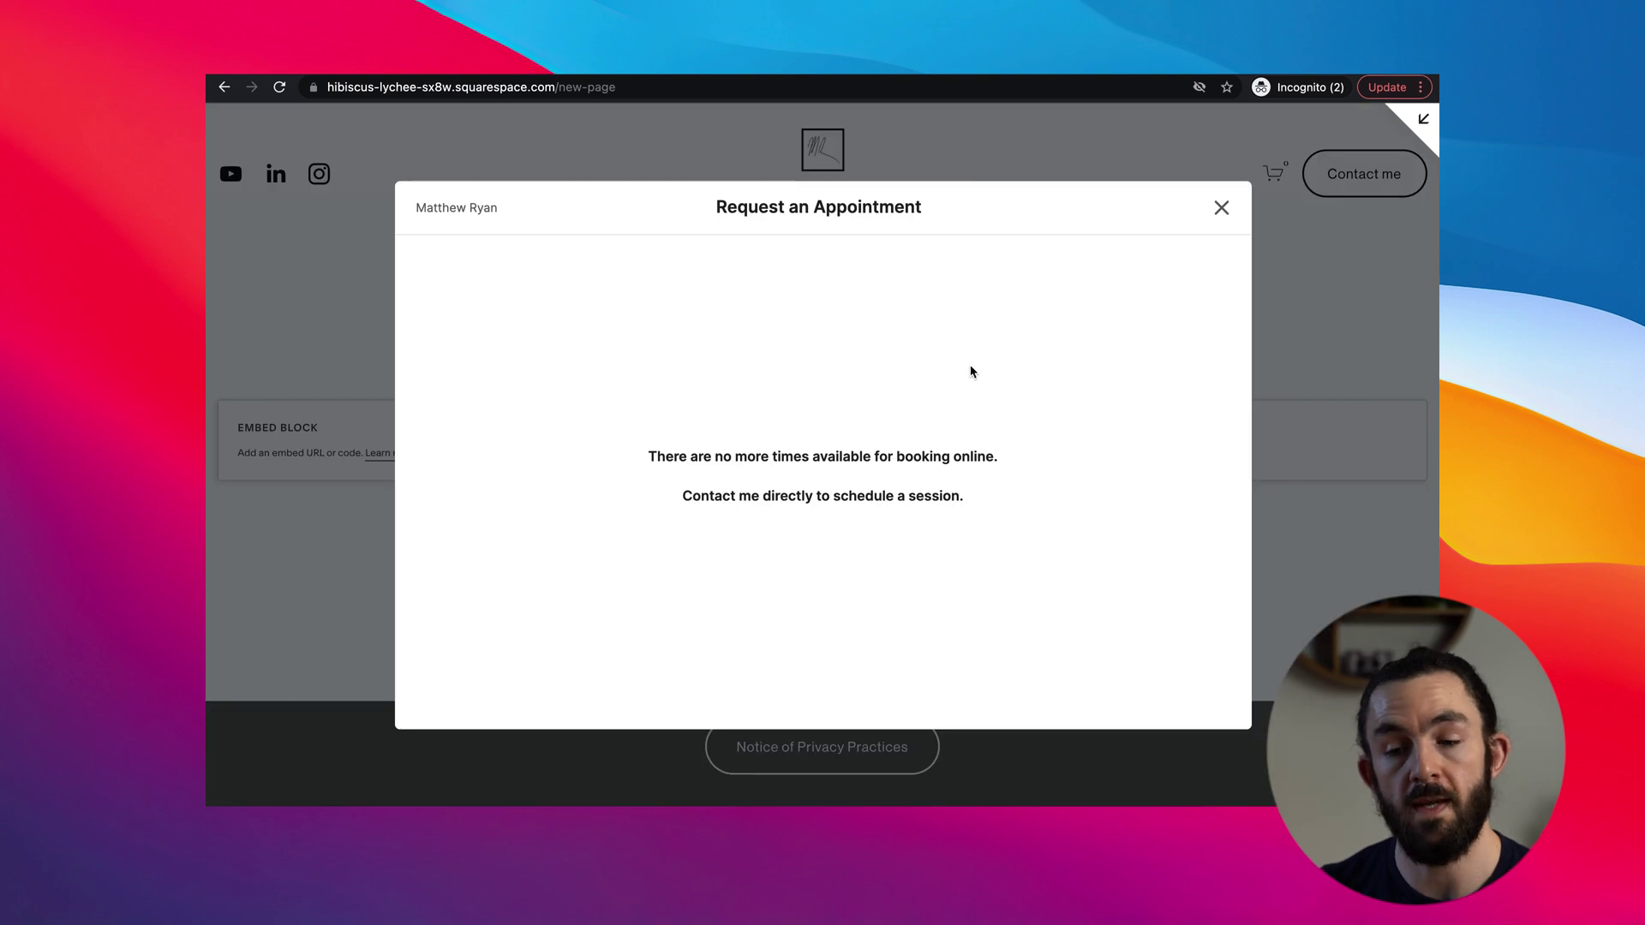